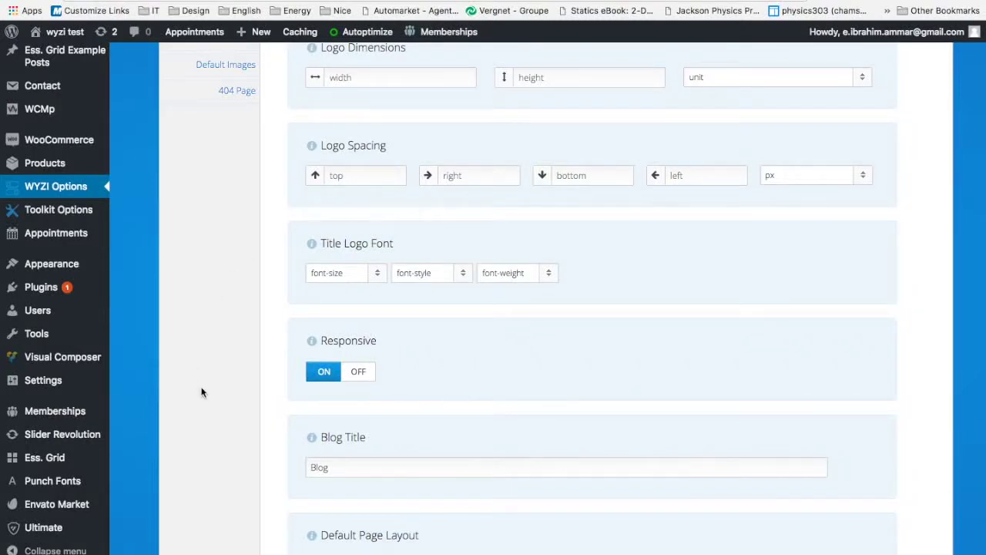
# Look over the listings on the site's front-end homepage.
pyautogui.scroll(-2, 198, 402)
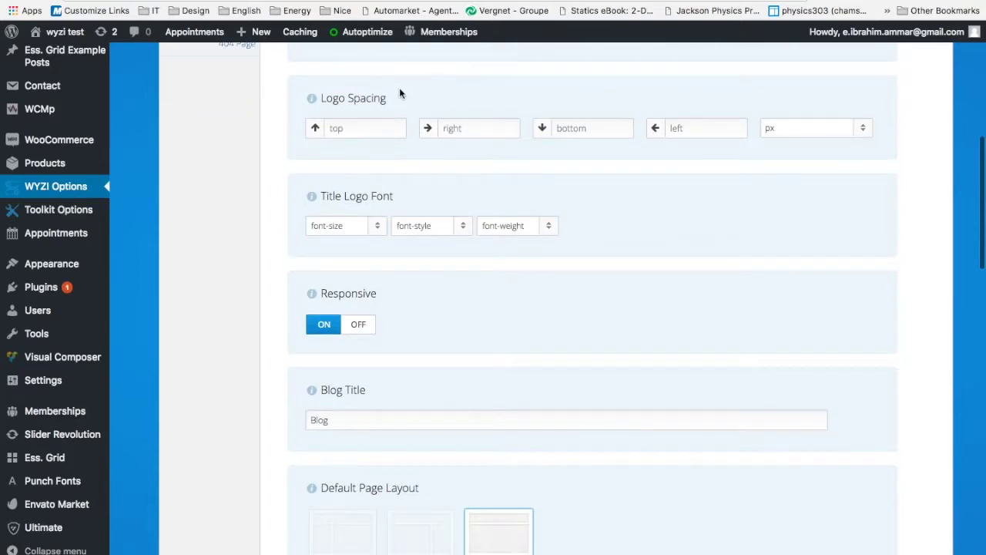
pyautogui.hotkey('ctrl', 'Tab')
pyautogui.scroll(-2, 509, 173)
pyautogui.scroll(1, 372, 179)
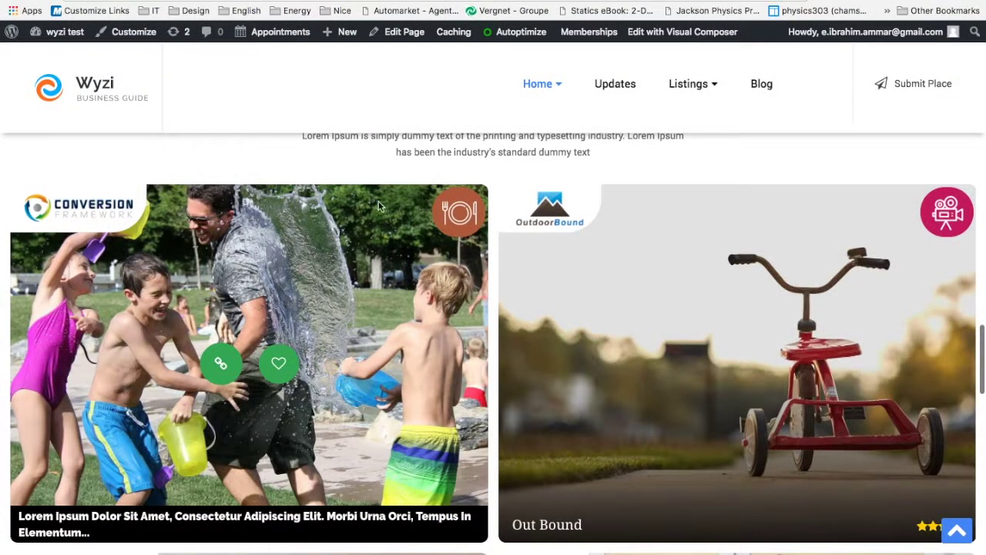
pyautogui.scroll(-1, 377, 205)
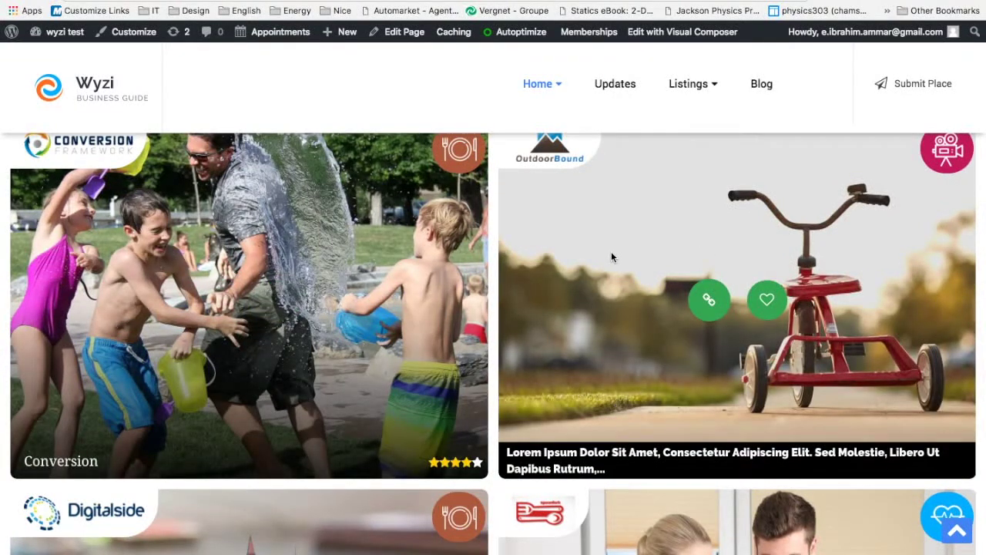
pyautogui.scroll(-1, 379, 194)
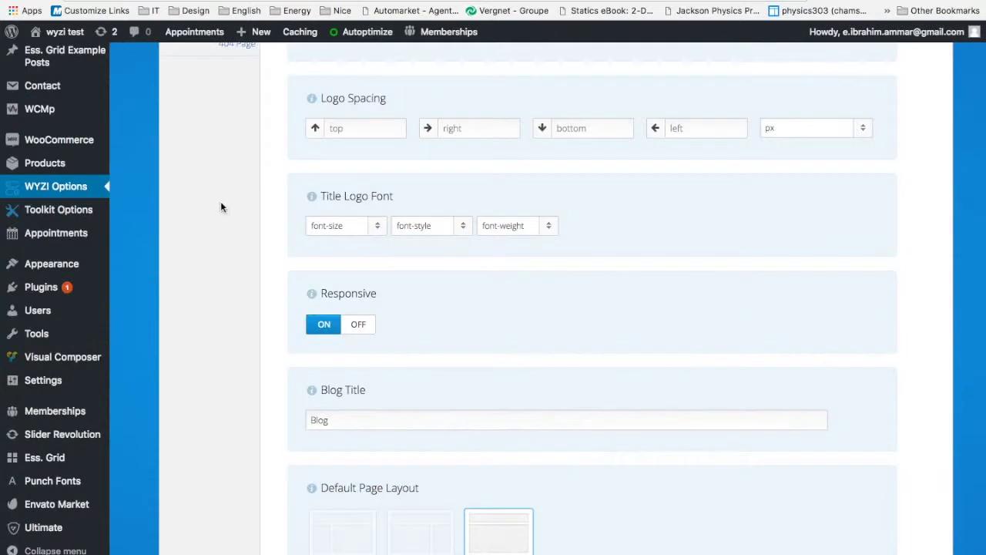
pyautogui.scroll(-1, 220, 207)
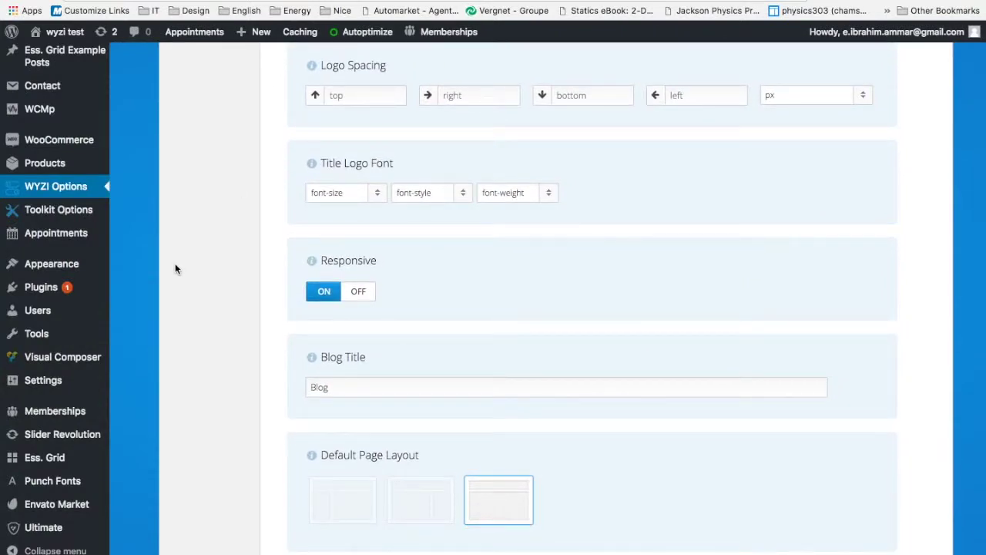
# In Ess. Grid > Item Skin Editor, go to skin page 5 and edit the wyzi listing skin.
pyautogui.moveTo(100, 458)
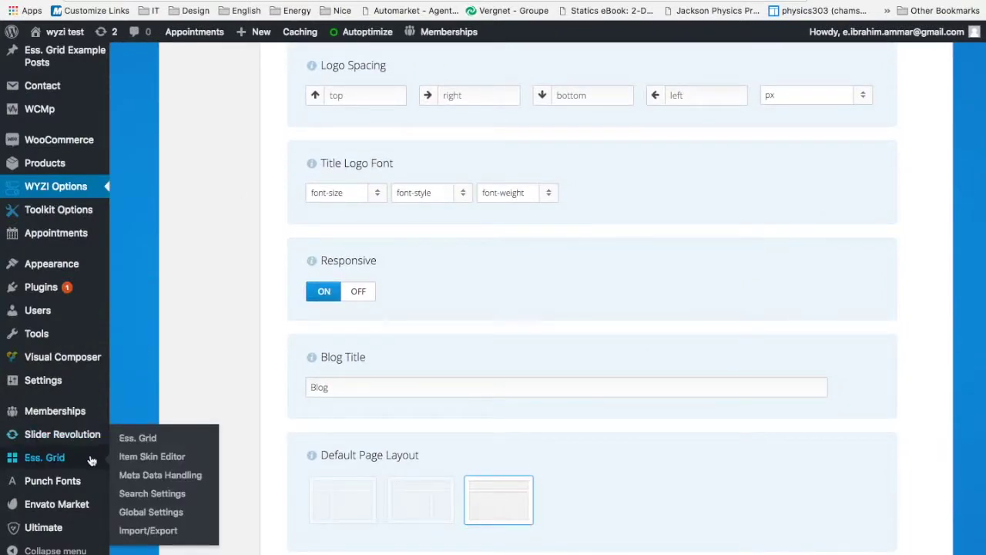
pyautogui.click(143, 458)
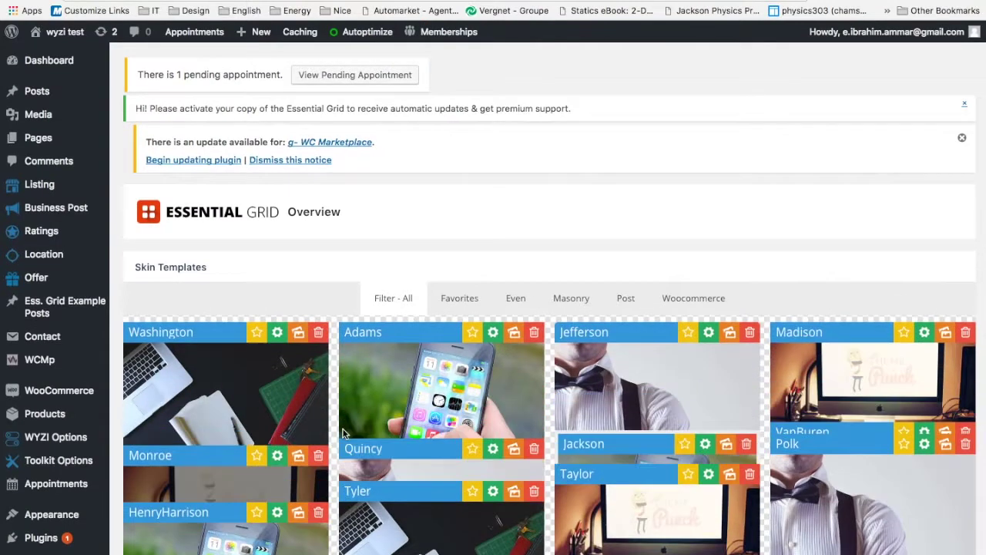
pyautogui.scroll(-5, 343, 433)
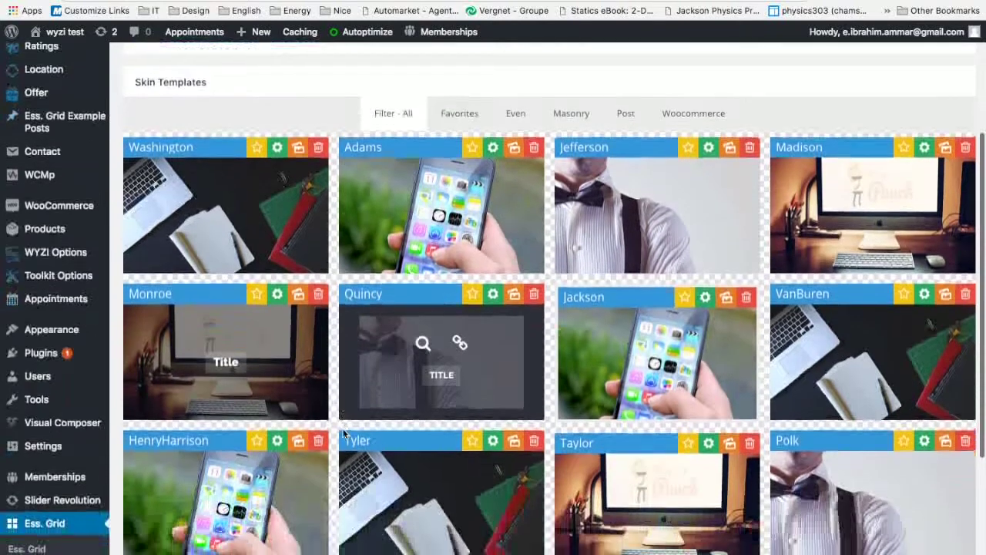
pyautogui.scroll(-3, 344, 434)
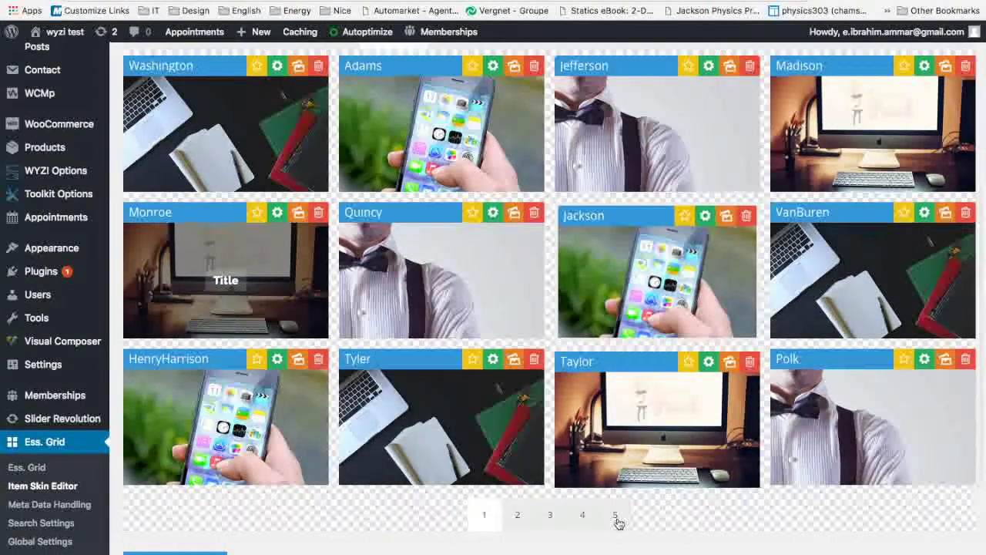
pyautogui.click(616, 516)
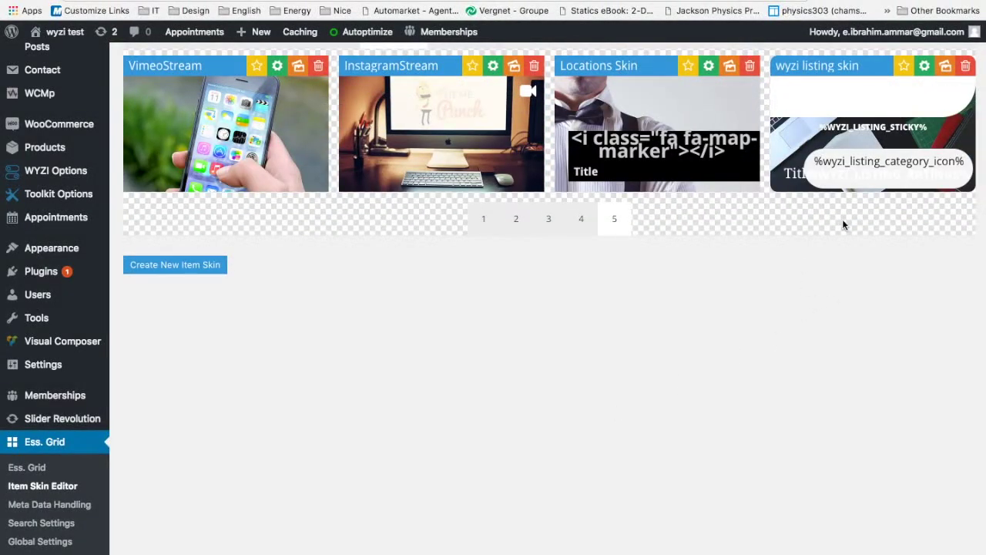
pyautogui.moveTo(882, 165)
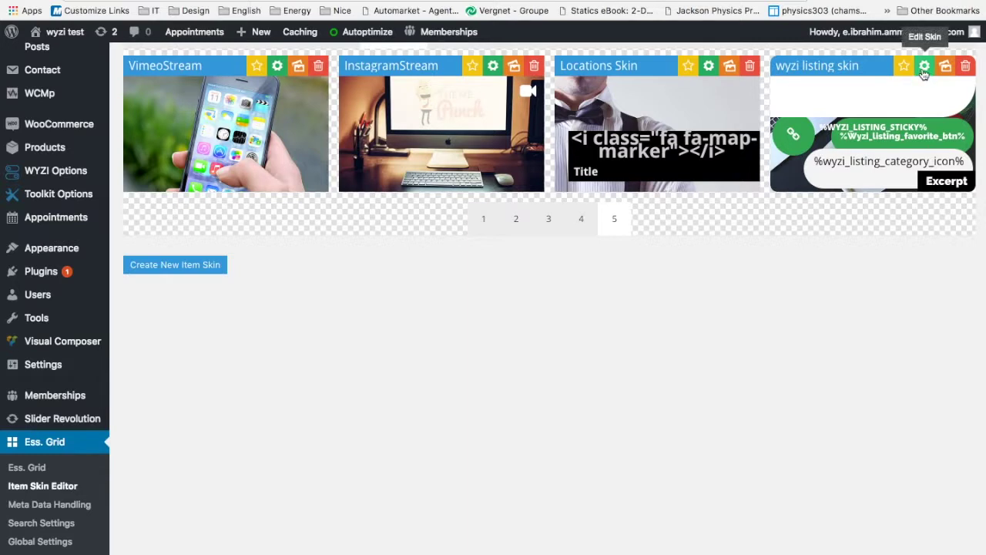
pyautogui.scroll(-1, 924, 73)
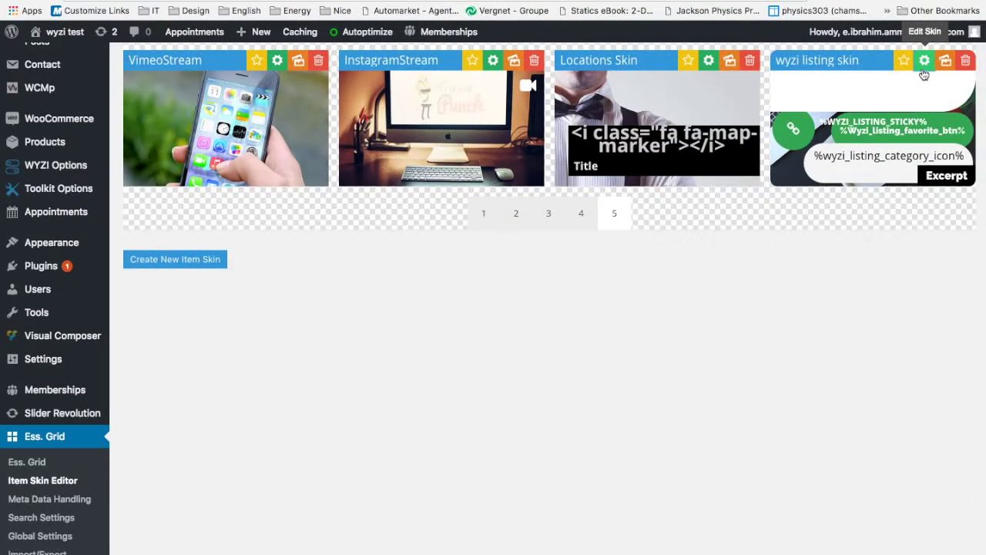
pyautogui.click(924, 73)
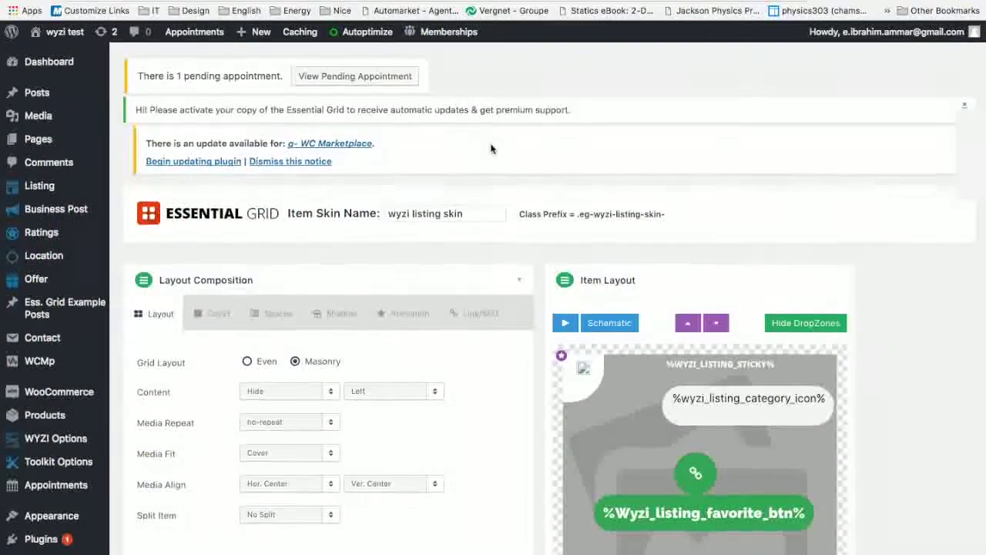
# Select the %WYZI_LISTING_STICKY% layer in Item Layout, remove it and confirm the deletion.
pyautogui.scroll(-3, 491, 148)
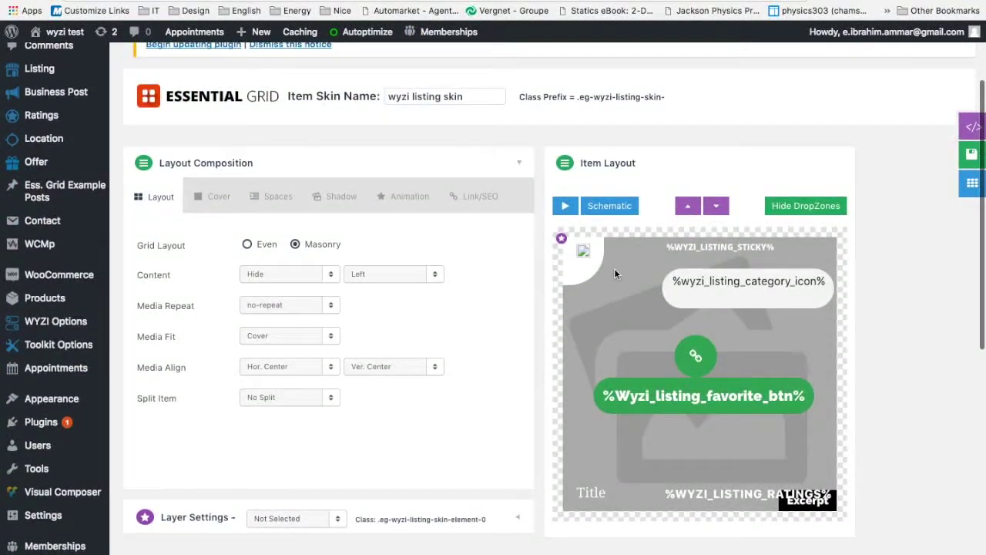
pyautogui.click(720, 246)
pyautogui.scroll(-2, 518, 298)
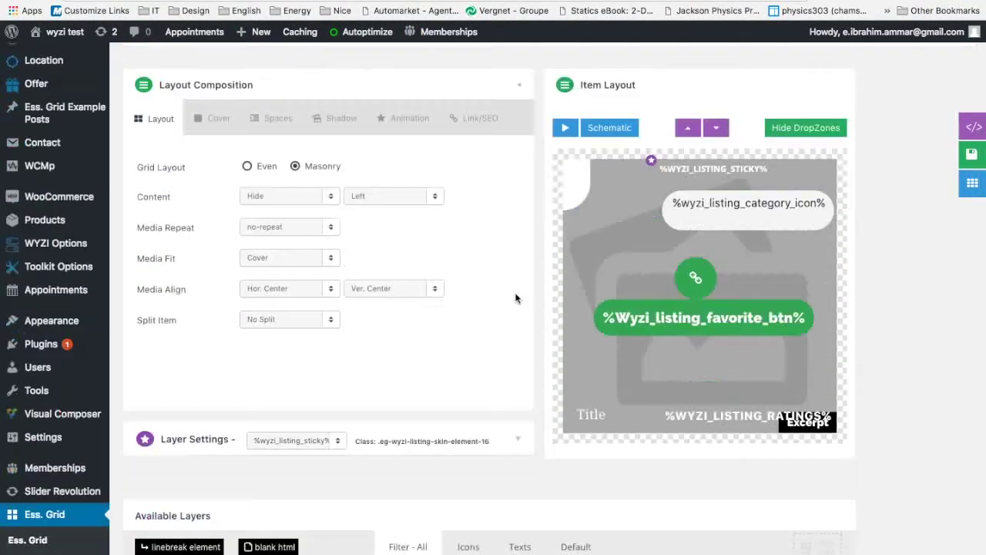
pyautogui.scroll(2, 506, 292)
pyautogui.click(274, 349)
pyautogui.click(625, 86)
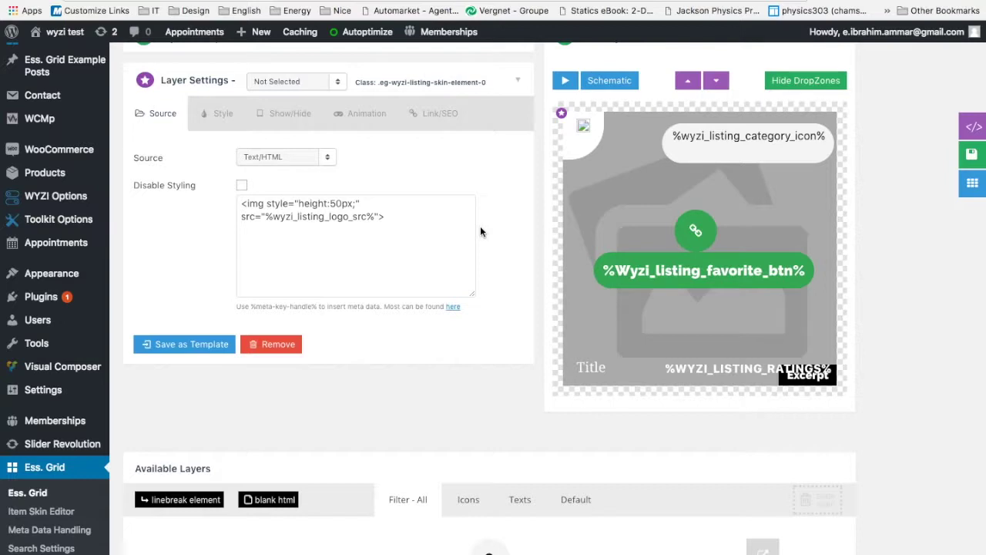
# Drag the CHECK IT OUT element from the Default available layers to the top of the Item Layout.
pyautogui.scroll(-5, 480, 226)
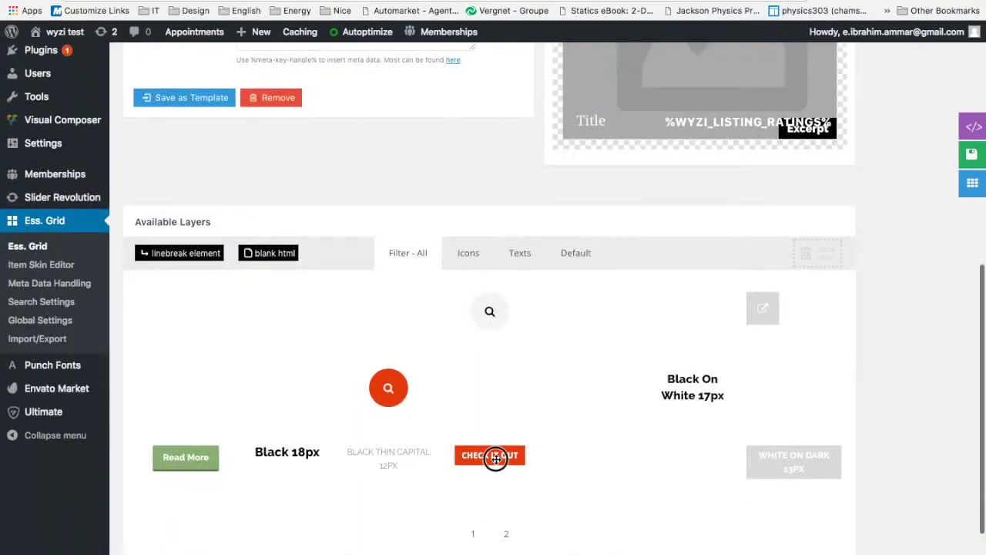
pyautogui.moveTo(494, 457); pyautogui.dragTo(583, 260)
pyautogui.click(581, 253)
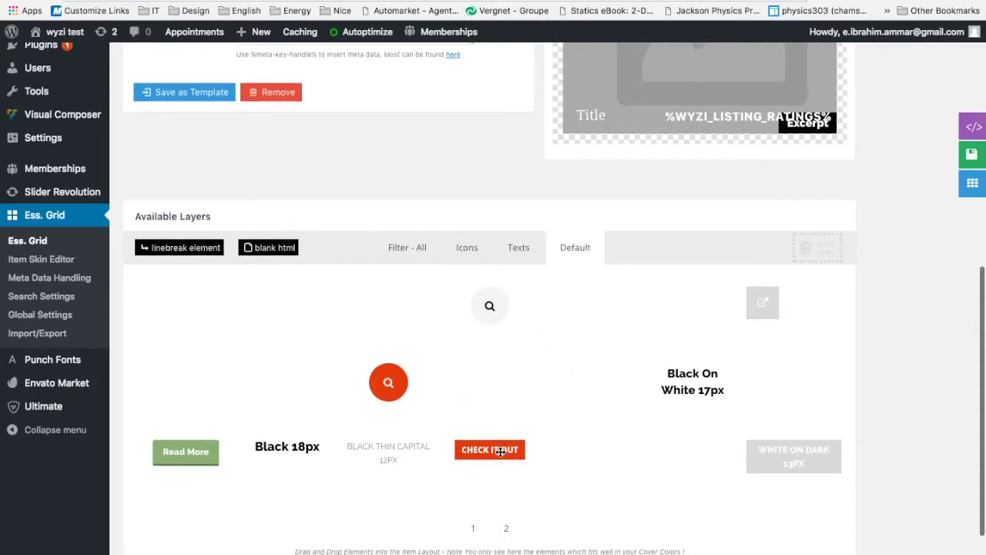
pyautogui.moveTo(501, 453); pyautogui.dragTo(616, 186)
pyautogui.moveTo(493, 450); pyautogui.dragTo(691, 76)
pyautogui.scroll(5, 682, 94)
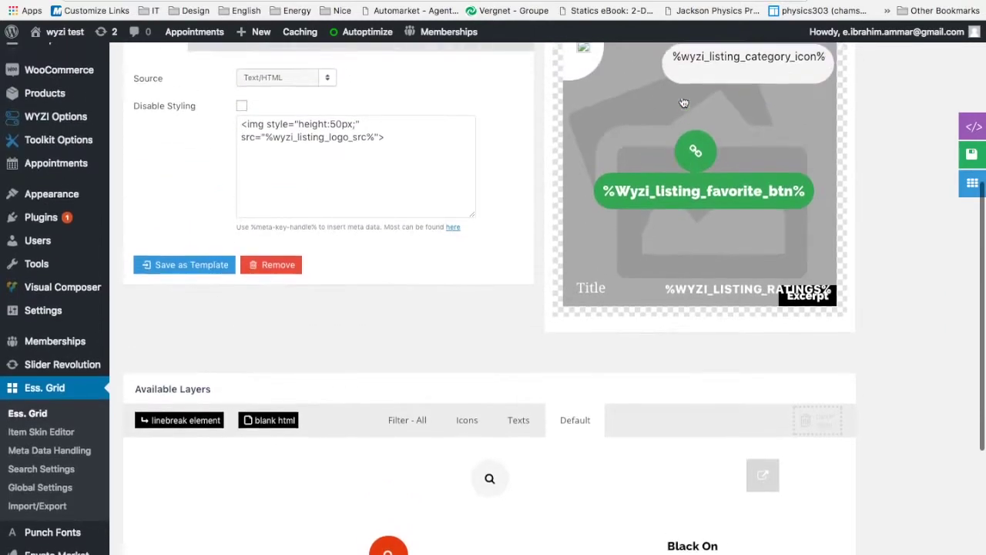
pyautogui.scroll(1, 680, 103)
pyautogui.scroll(-3, 679, 103)
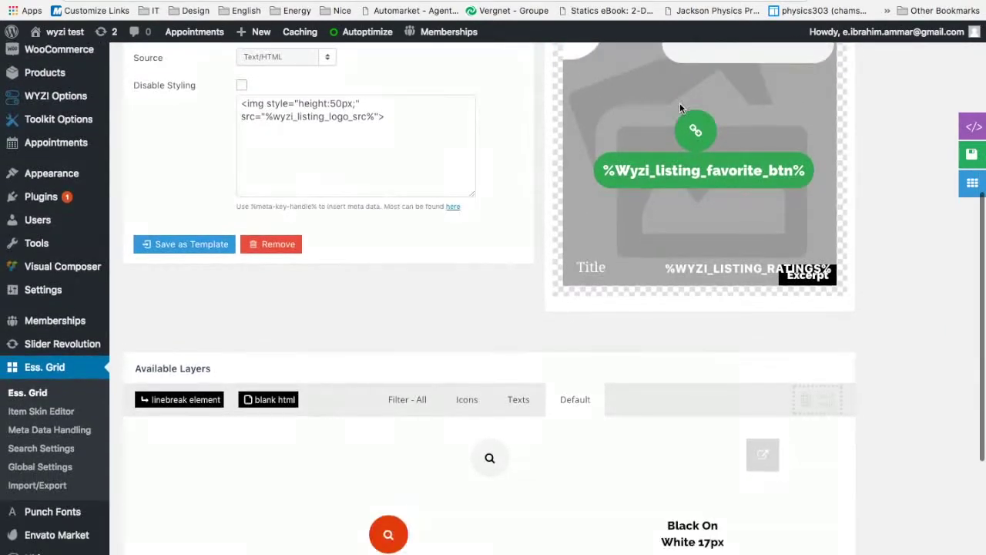
pyautogui.scroll(-3, 706, 292)
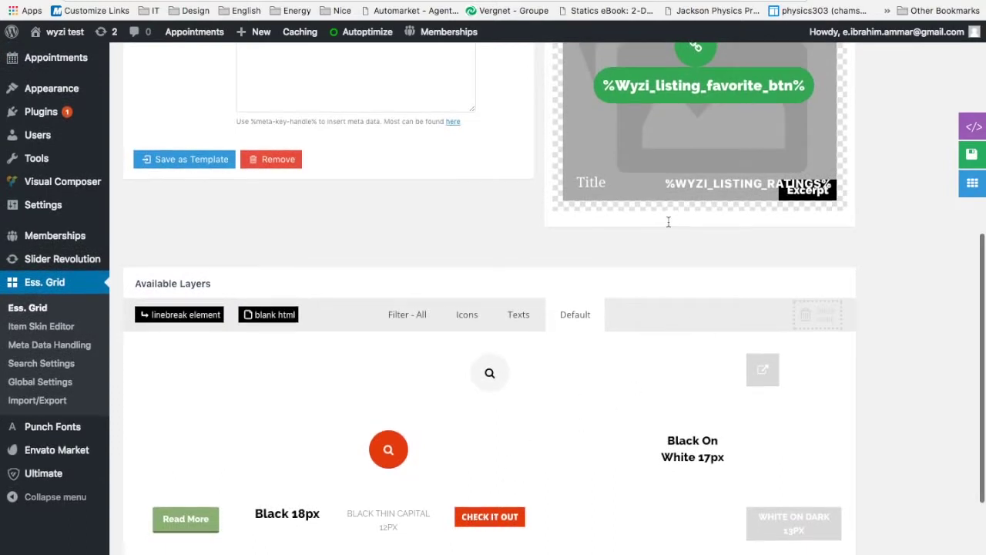
pyautogui.moveTo(490, 518); pyautogui.dragTo(701, 117)
pyautogui.click(721, 100)
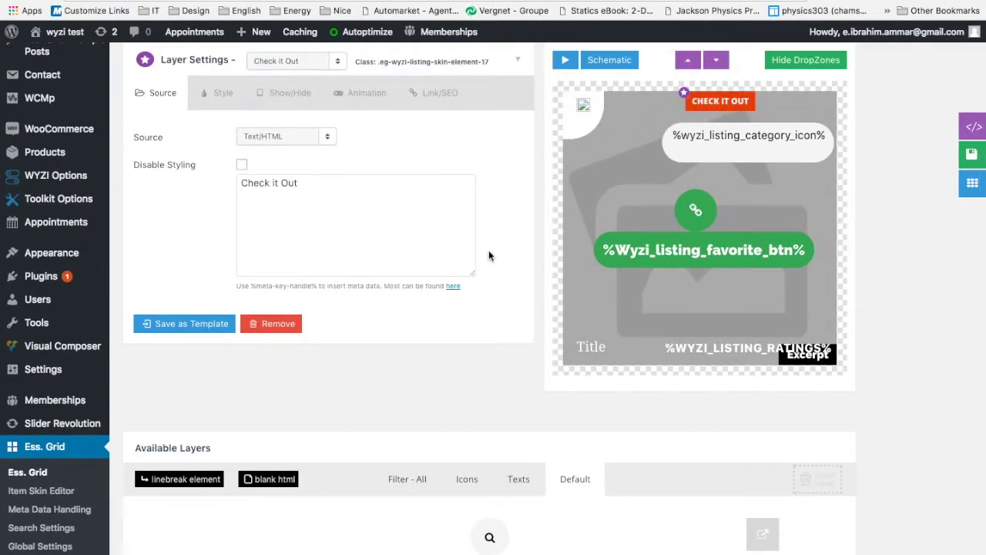
pyautogui.scroll(-5, 489, 256)
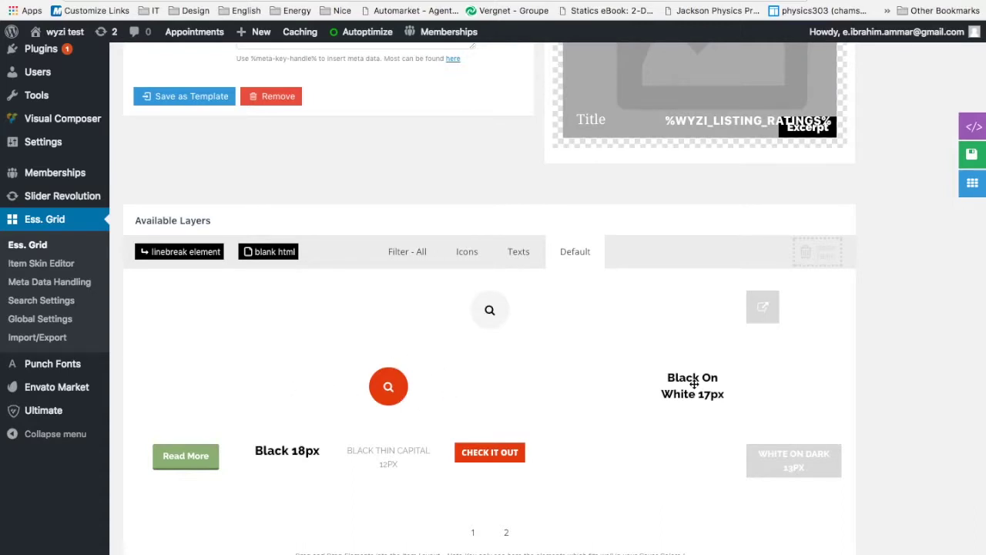
# Save the skin and check that the Check it Out layer is a Text/HTML source reading 'Check it Out'.
pyautogui.click(376, 315)
pyautogui.scroll(3, 630, 285)
pyautogui.scroll(4, 629, 300)
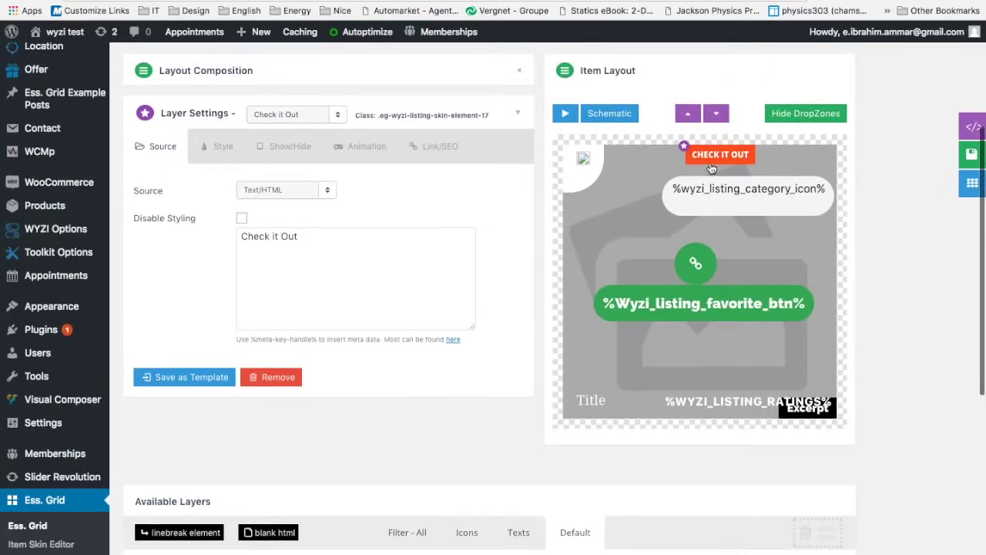
pyautogui.click(955, 155)
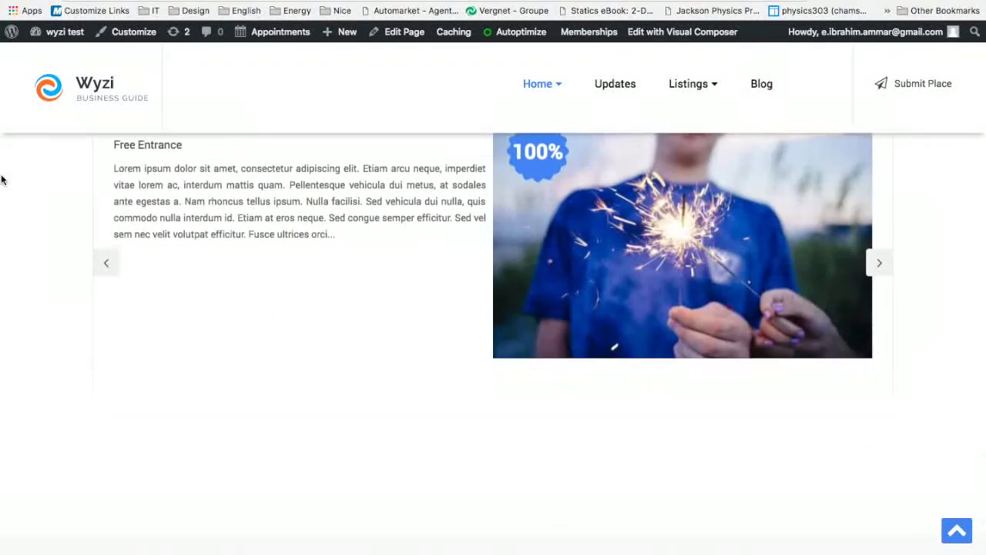
pyautogui.scroll(-1, 2, 179)
pyautogui.scroll(5, 2, 179)
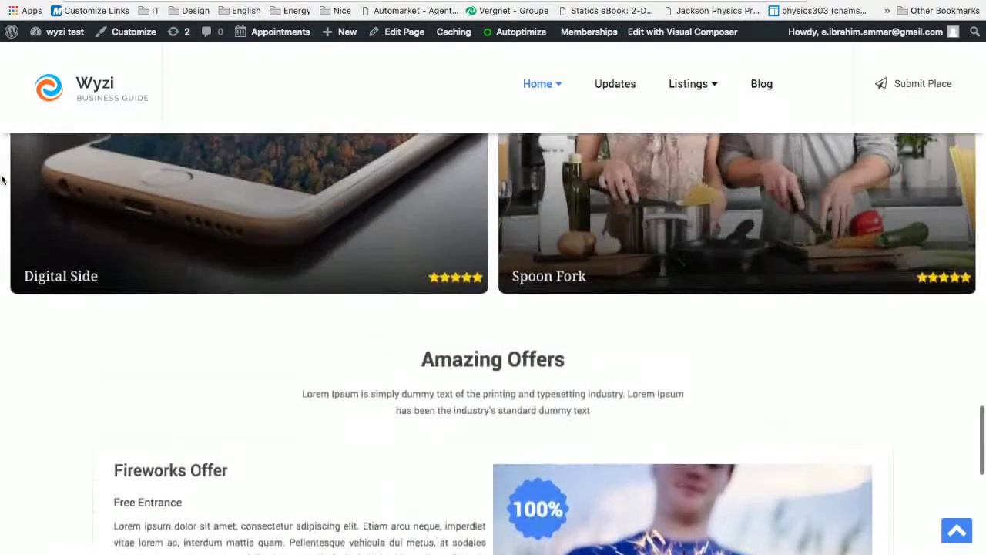
pyautogui.scroll(5, 1, 179)
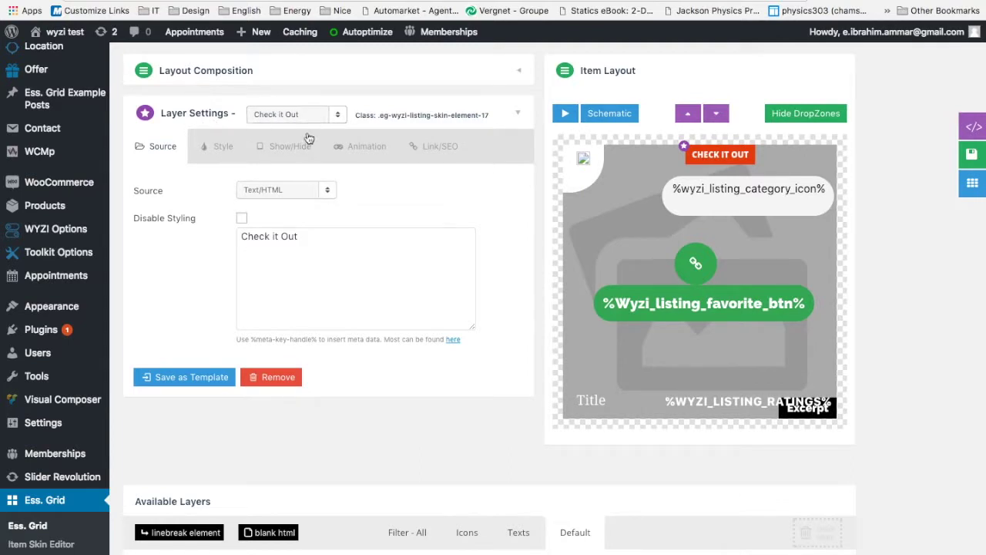
# Turn on Show without Hover on Desktop for the Check it Out layer and save the skin.
pyautogui.click(285, 148)
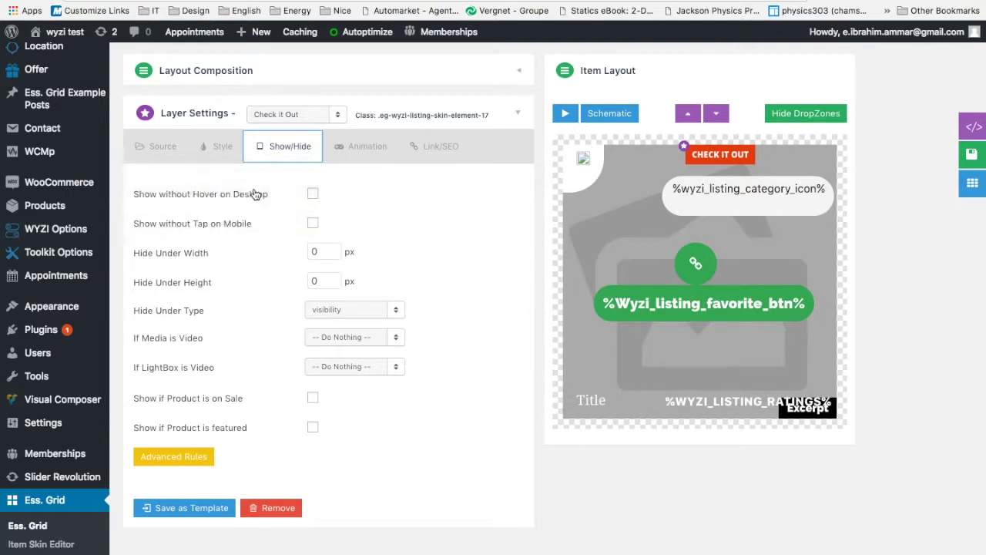
pyautogui.click(312, 194)
pyautogui.click(971, 154)
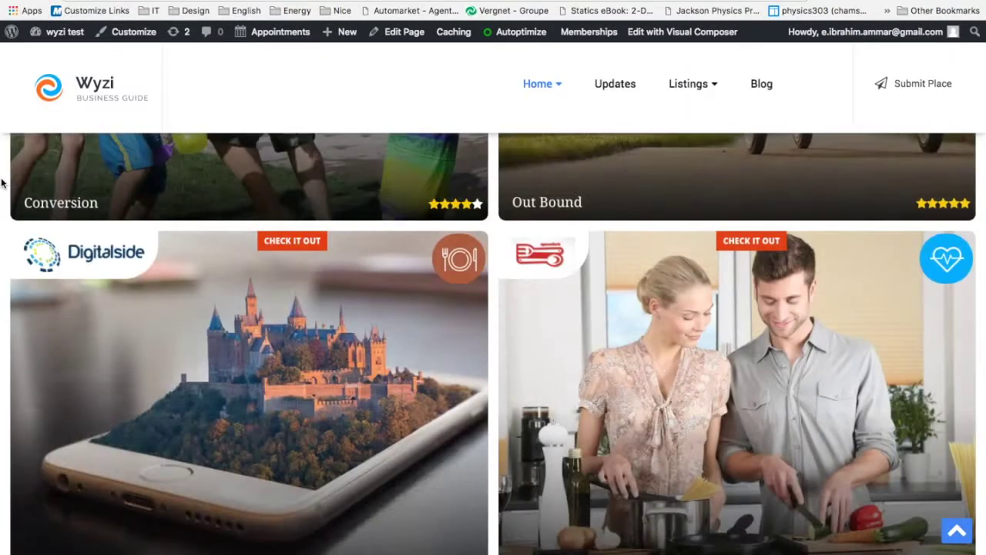
pyautogui.scroll(3, 716, 289)
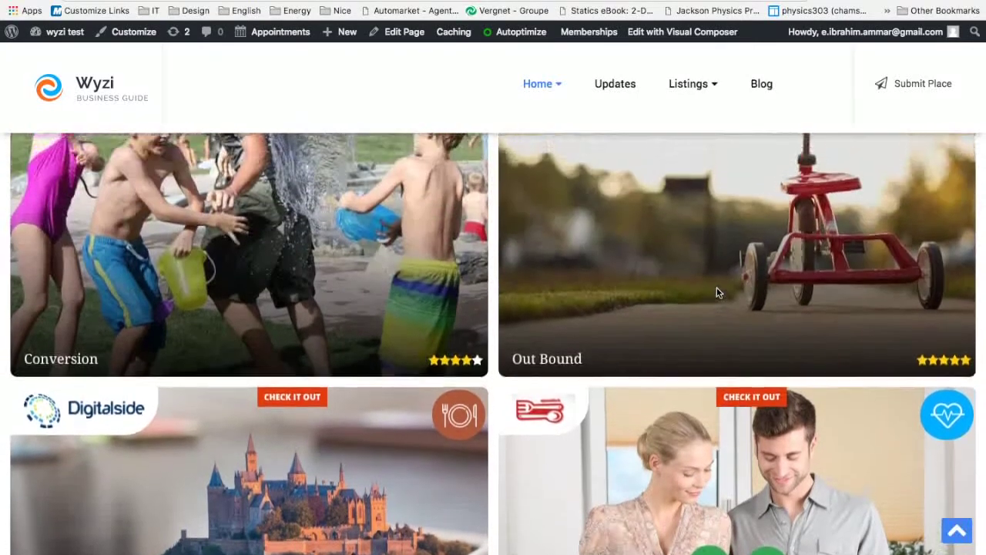
pyautogui.scroll(2, 716, 289)
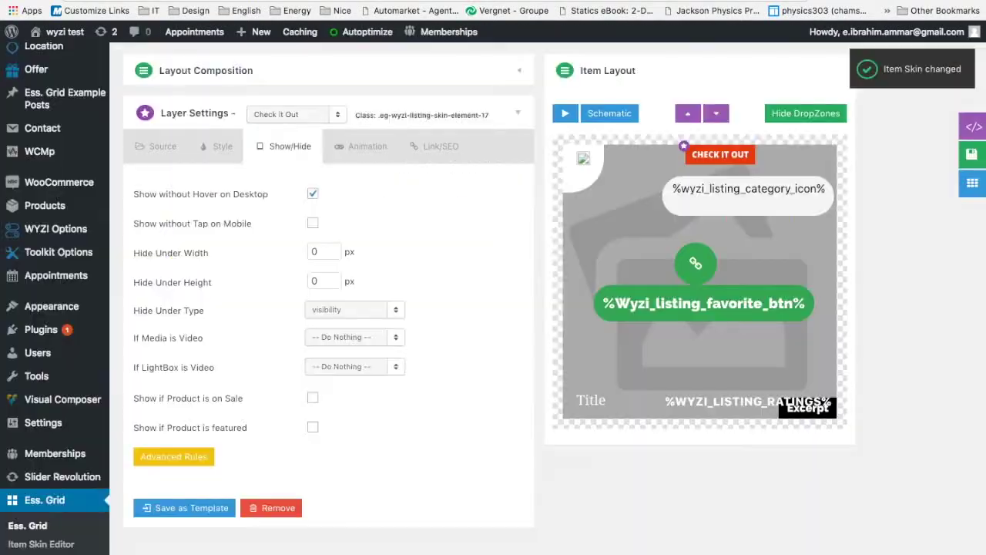
# Delete the 'Check it Out' text from the layer's Source box, leaving it empty.
pyautogui.click(162, 148)
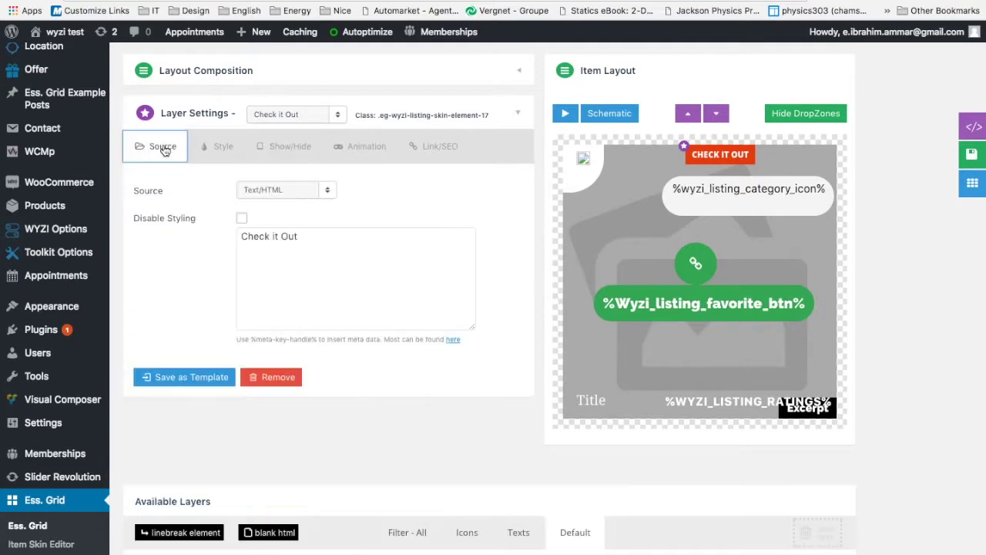
pyautogui.moveTo(340, 239); pyautogui.dragTo(229, 237)
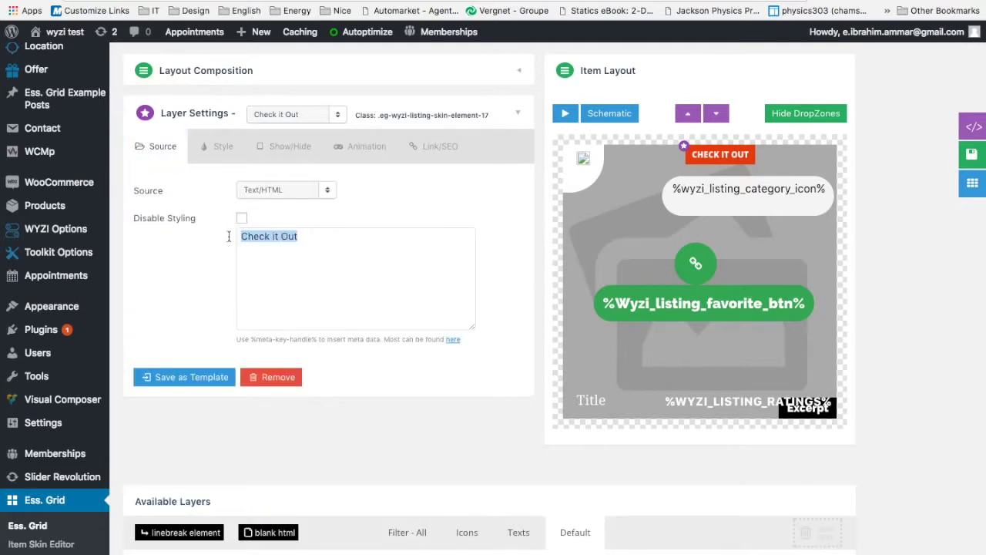
pyautogui.press('BackSpace')
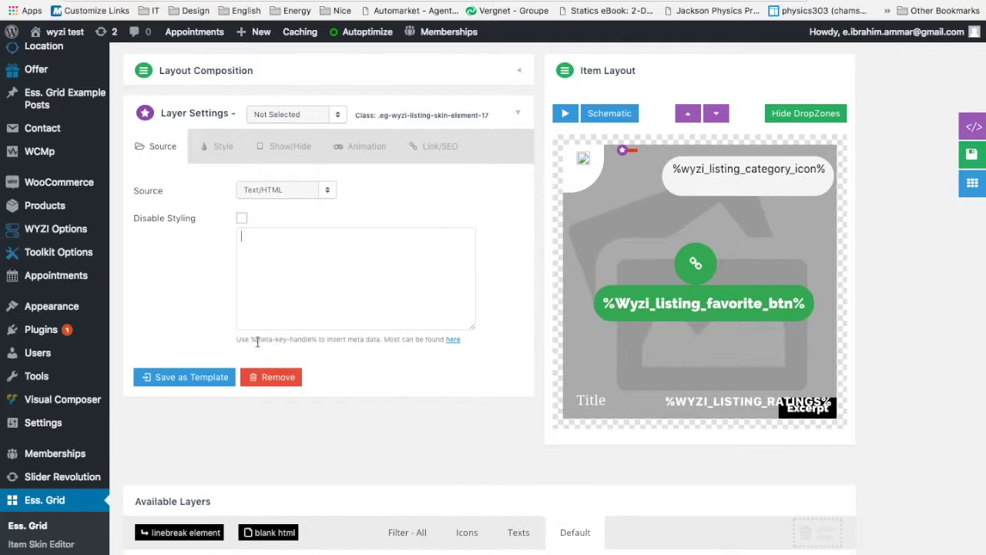
pyautogui.moveTo(256, 342); pyautogui.dragTo(313, 343)
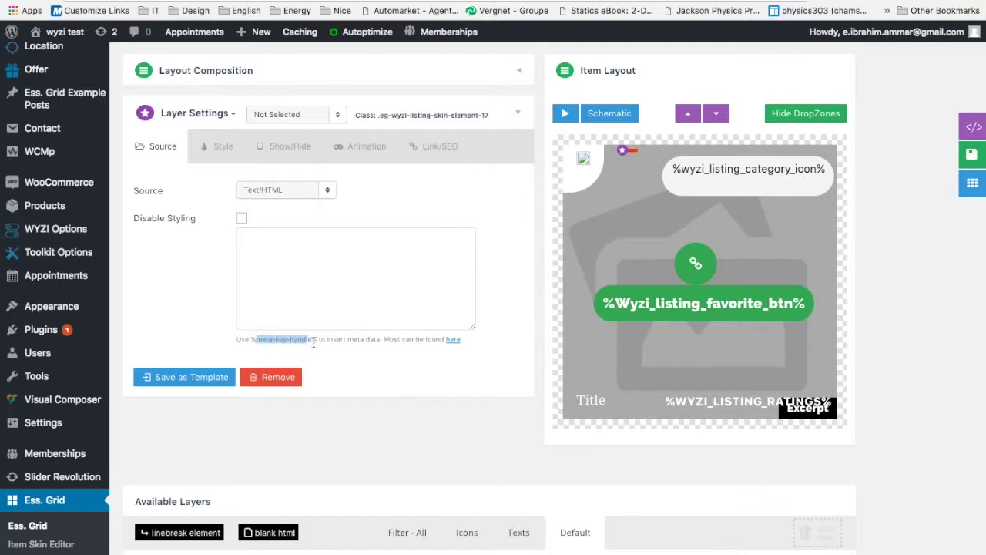
# Insert the %wyzi_listing_sticky% handle from the Meta list as the layer's text.
pyautogui.click(454, 340)
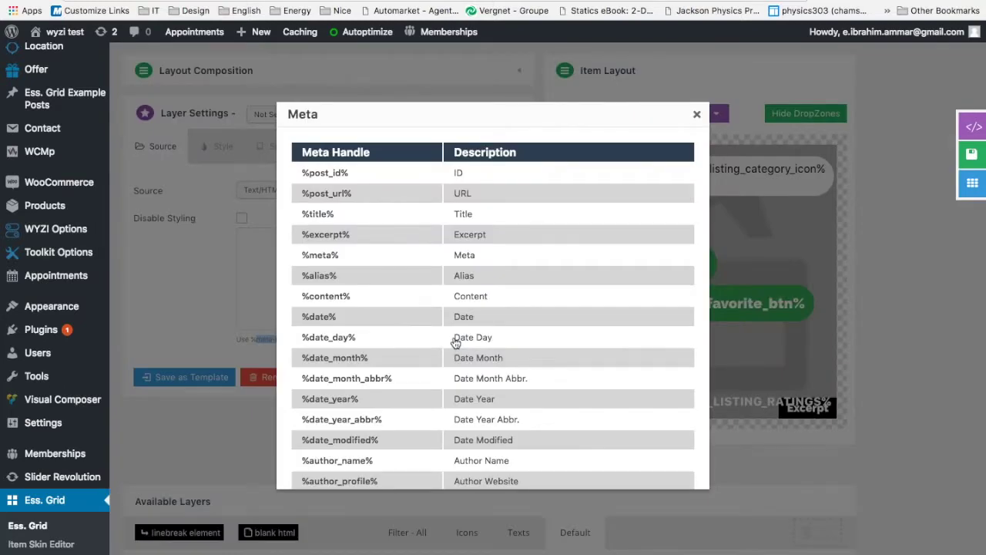
pyautogui.scroll(-1, 454, 341)
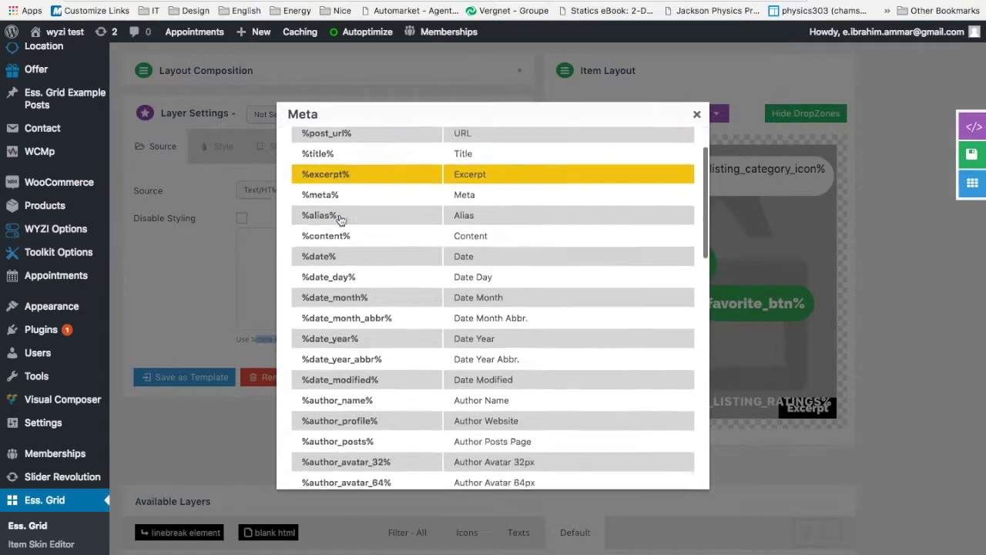
pyautogui.scroll(-8, 342, 221)
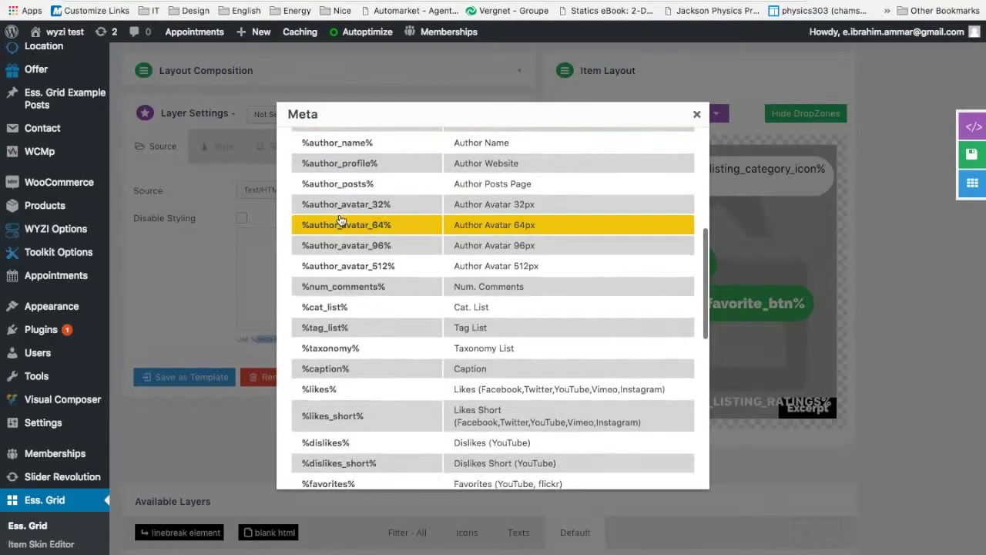
pyautogui.scroll(-6, 341, 221)
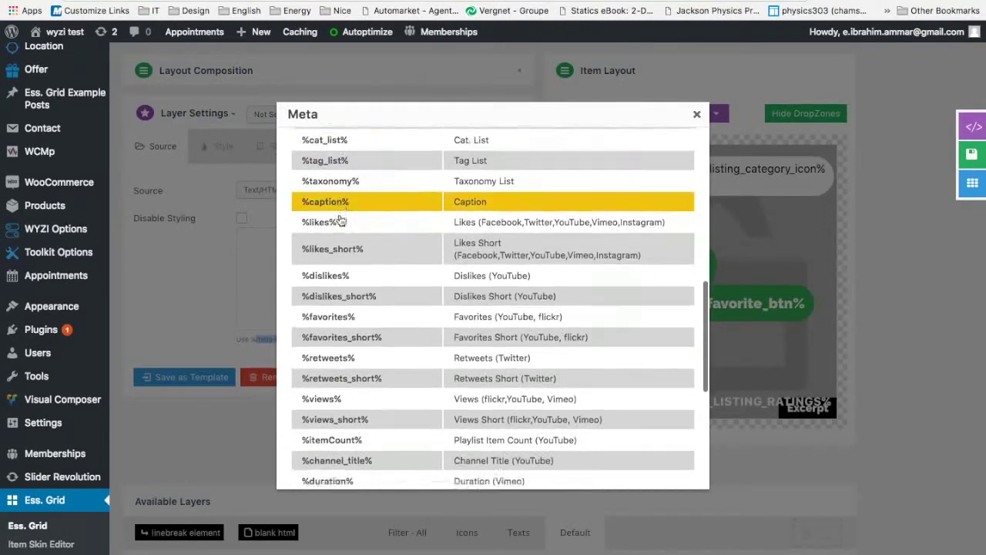
pyautogui.scroll(-7, 341, 221)
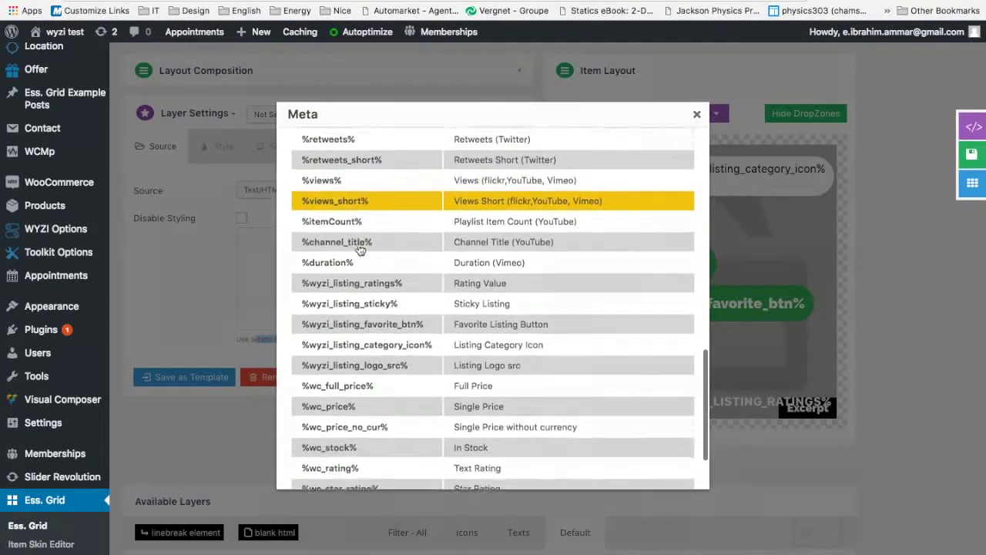
pyautogui.scroll(-1, 362, 255)
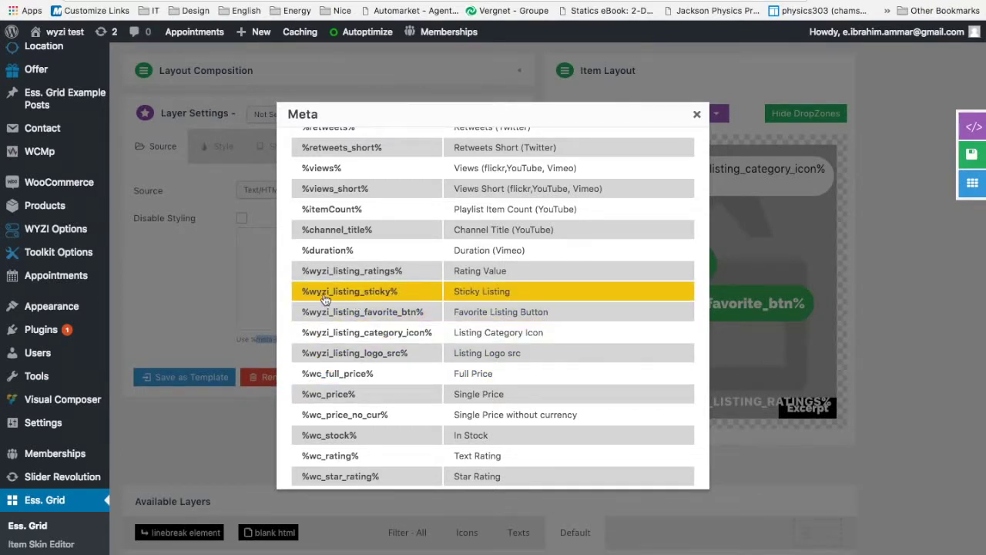
pyautogui.click(369, 293)
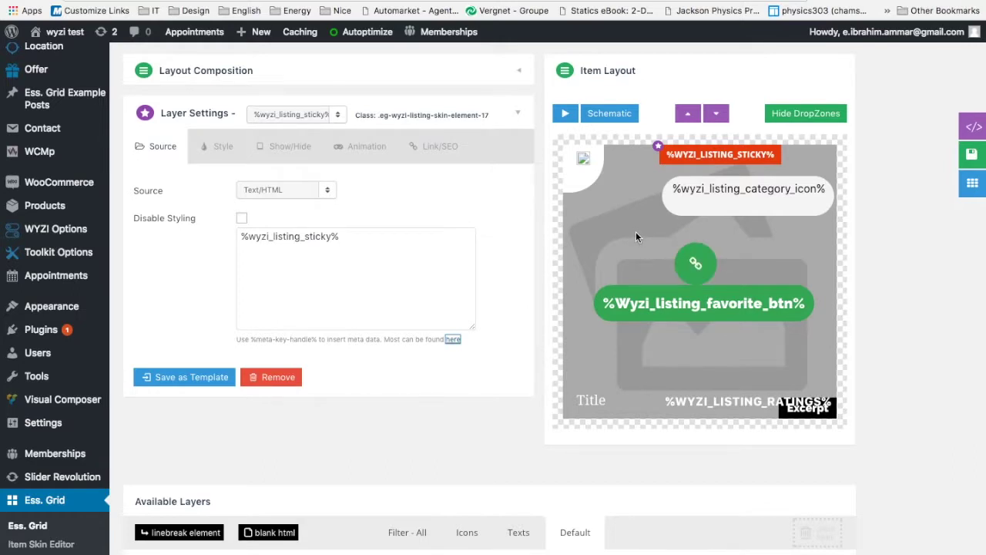
# Save the skin with the %wyzi_listing_sticky% badge and view the front-end listing grid.
pyautogui.click(968, 162)
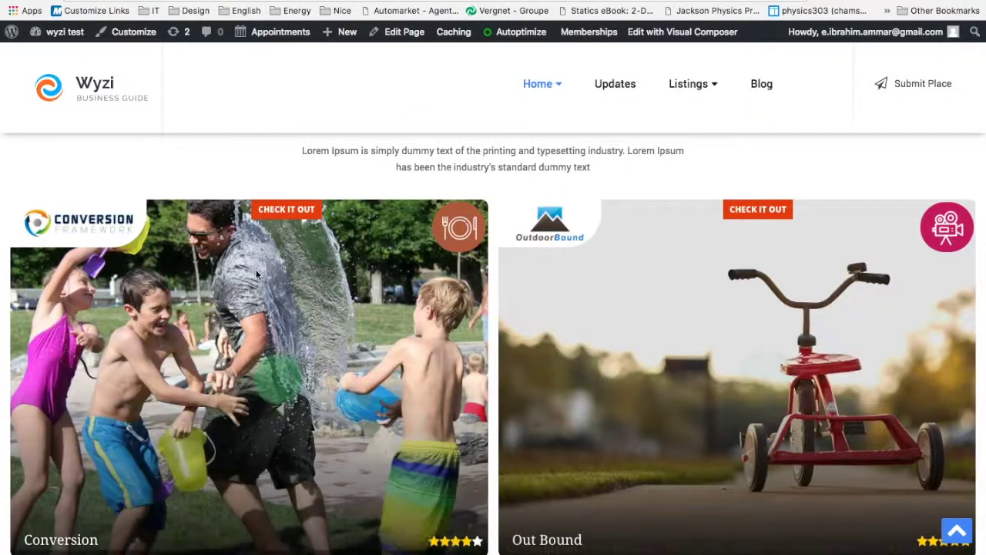
pyautogui.scroll(-4, 255, 245)
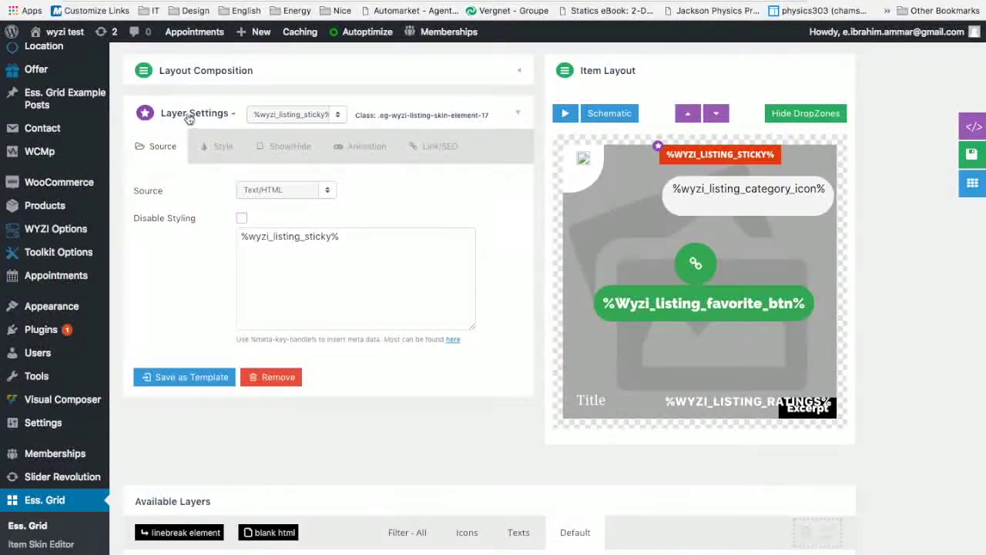
# Under Listing > Published, tick Make this post sticky for Conversion and Out Bound using Quick Edit.
pyautogui.scroll(5, 188, 118)
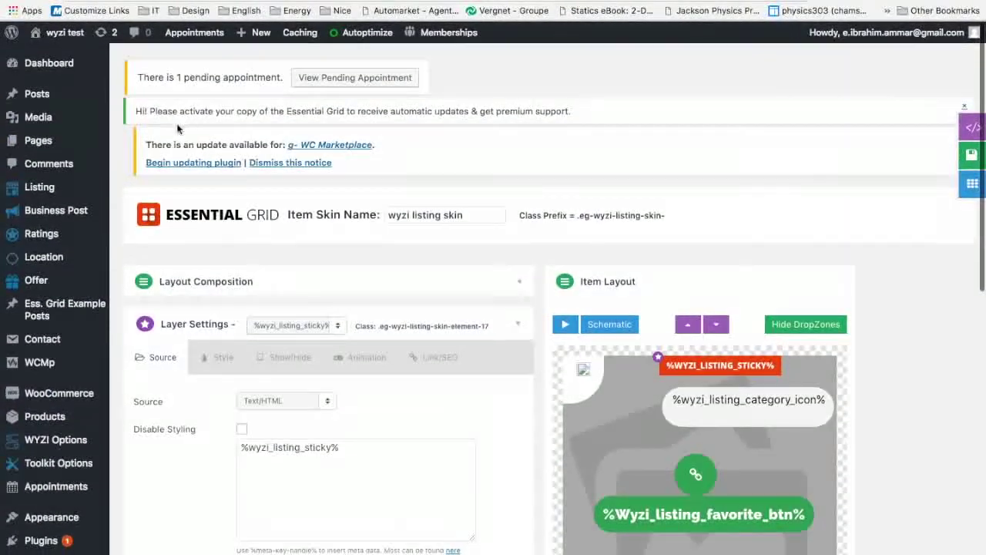
pyautogui.click(78, 189)
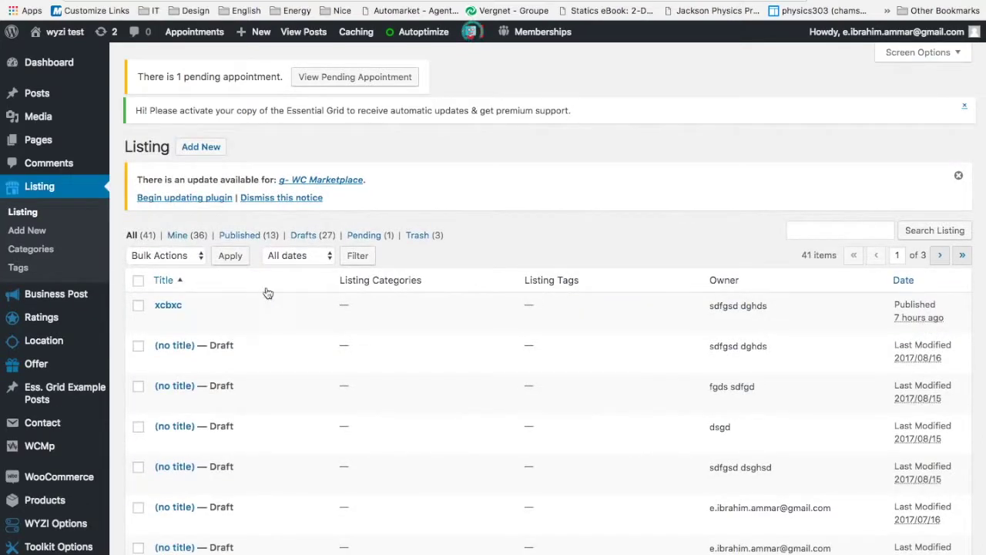
pyautogui.click(254, 236)
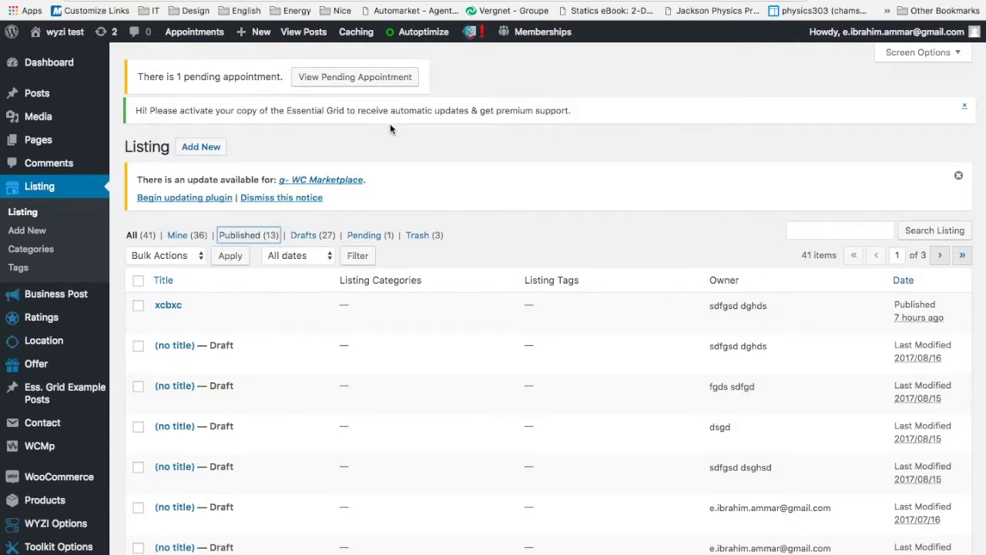
pyautogui.scroll(-4, 367, 199)
pyautogui.click(199, 219)
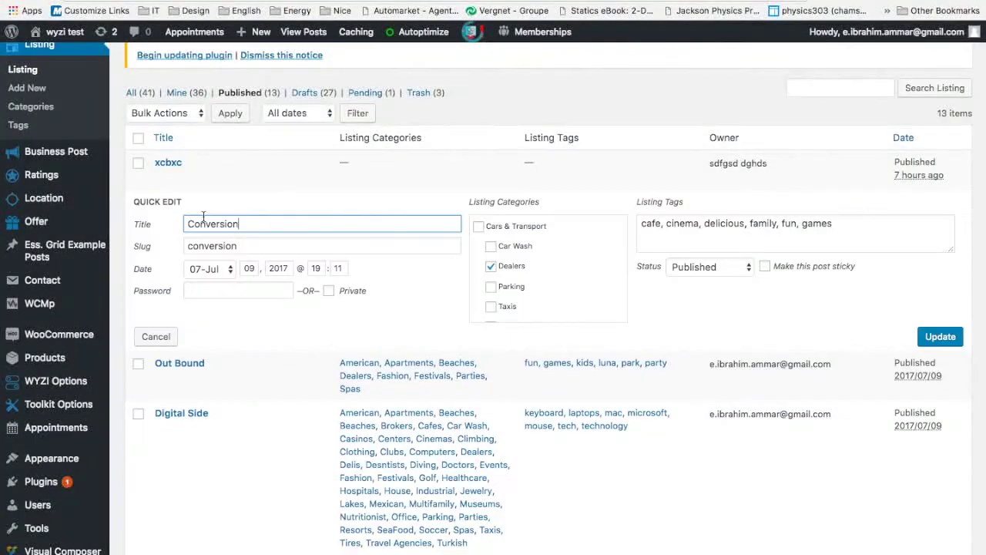
pyautogui.click(782, 268)
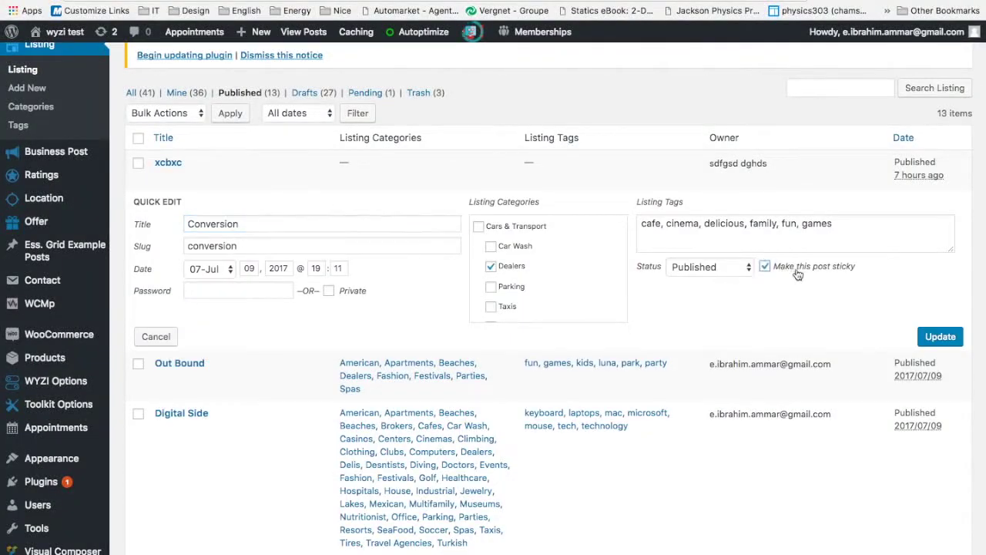
pyautogui.click(939, 336)
pyautogui.scroll(-2, 462, 308)
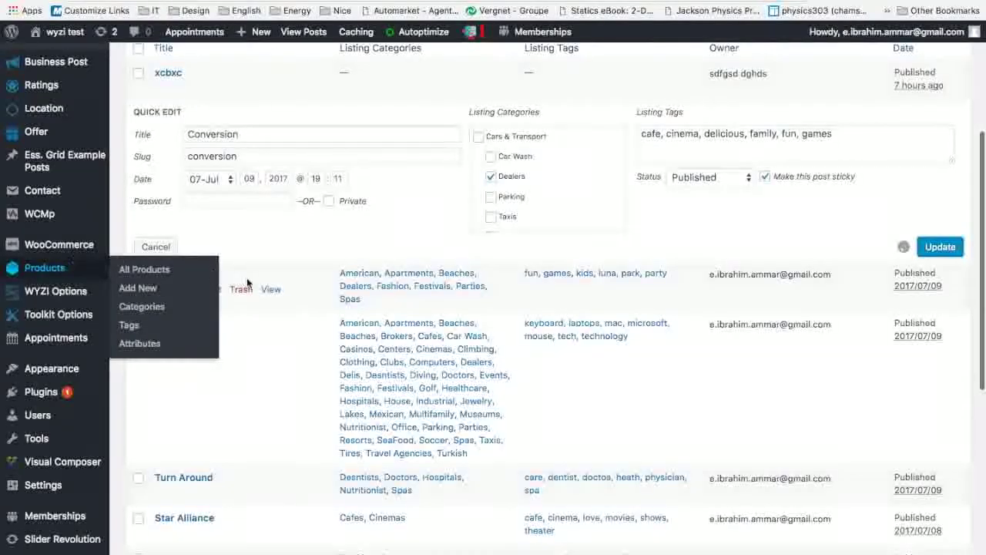
pyautogui.click(195, 170)
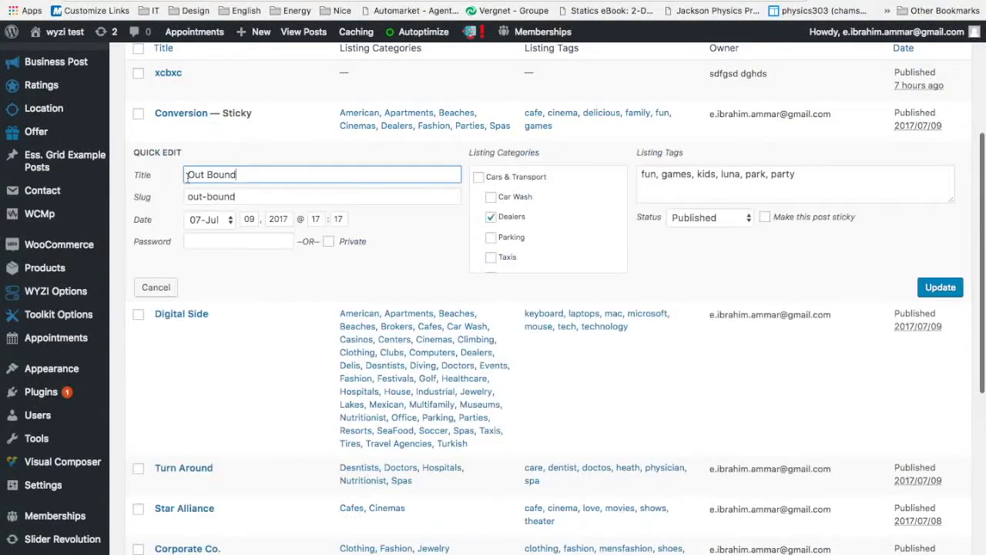
pyautogui.click(764, 217)
pyautogui.click(940, 288)
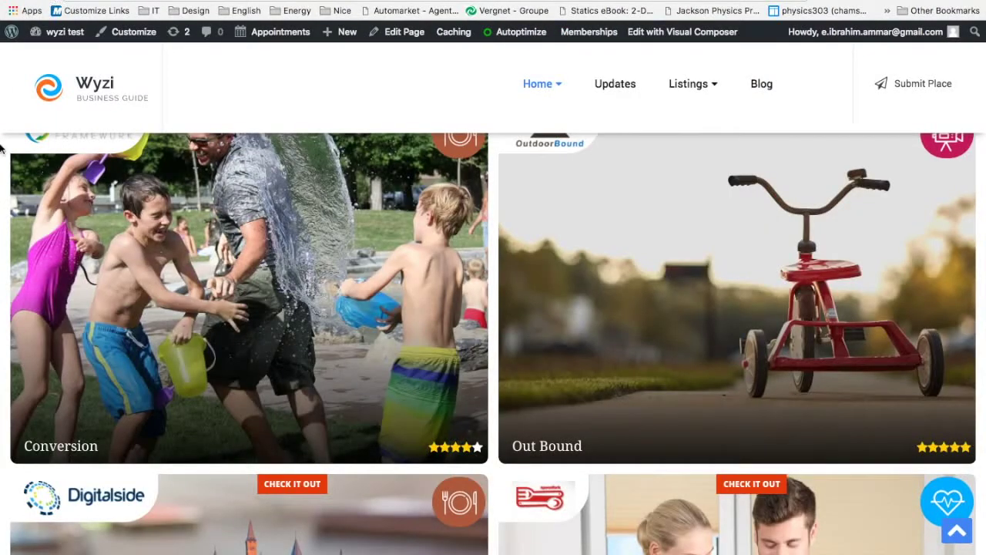
# Reload the front-end listings to see FEATURED badges on the Conversion and Out Bound cards.
pyautogui.scroll(1, 2, 159)
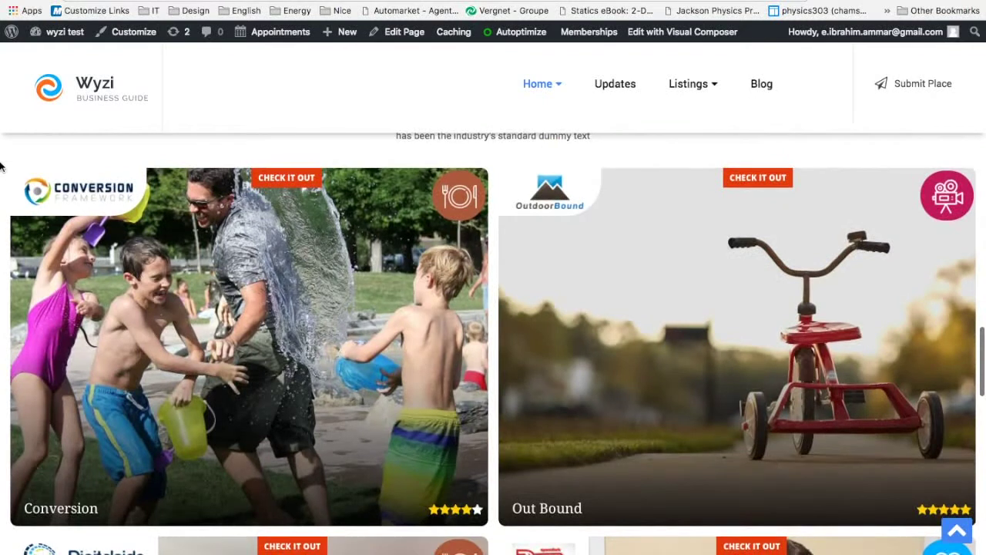
pyautogui.press('super+r')
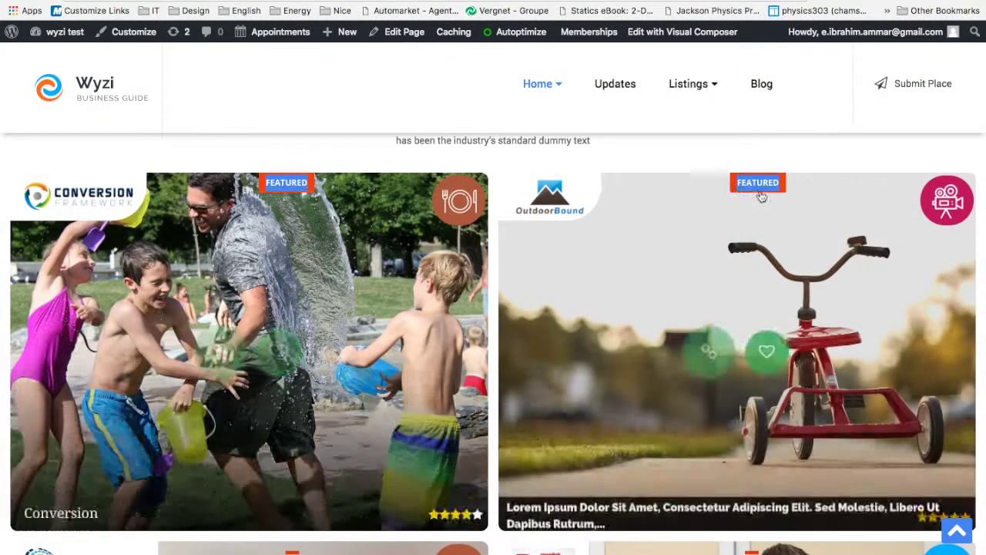
pyautogui.scroll(-3, 737, 201)
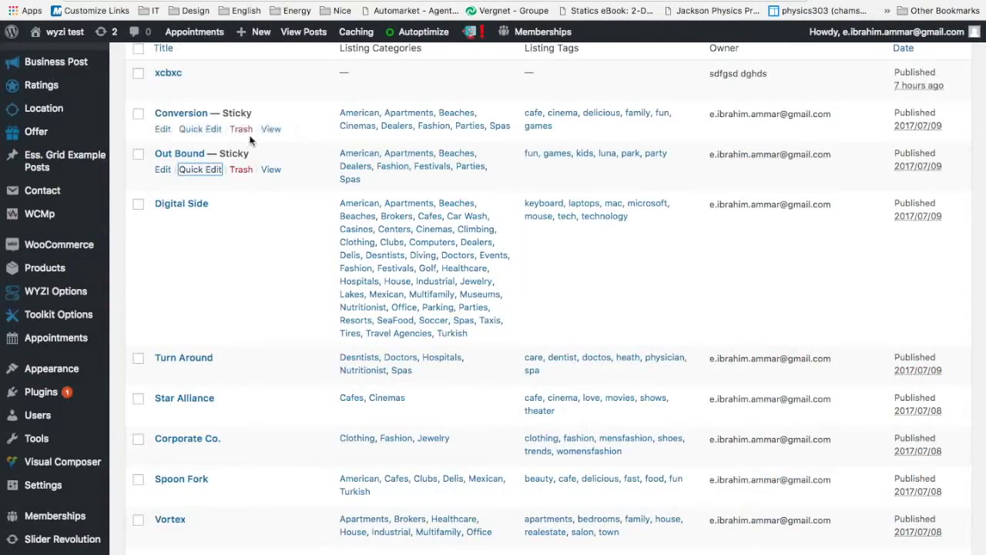
# Open Essential Grid's Item Skin Editor and find the wyzi listing skin on the last page.
pyautogui.scroll(-4, 202, 254)
pyautogui.scroll(-1, 122, 390)
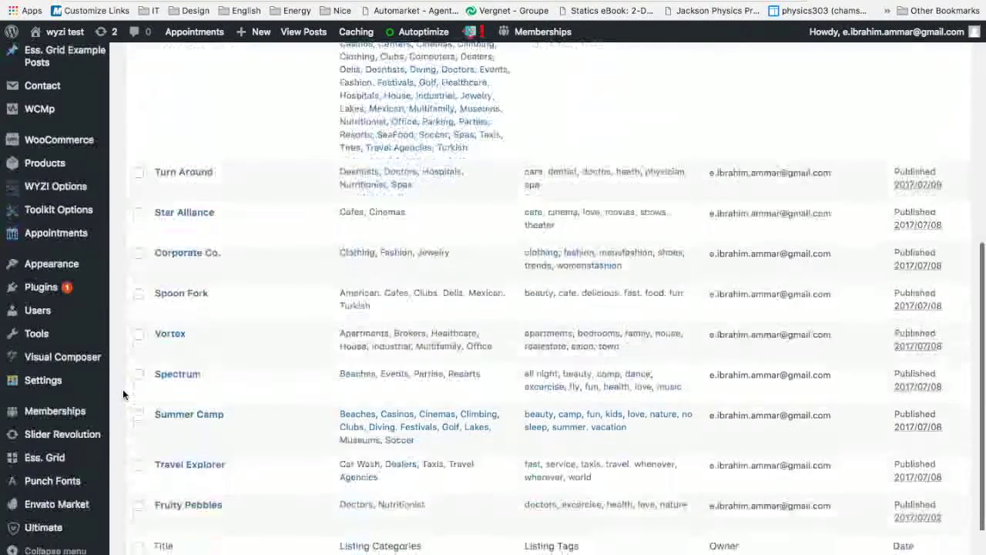
pyautogui.moveTo(66, 460)
pyautogui.click(141, 461)
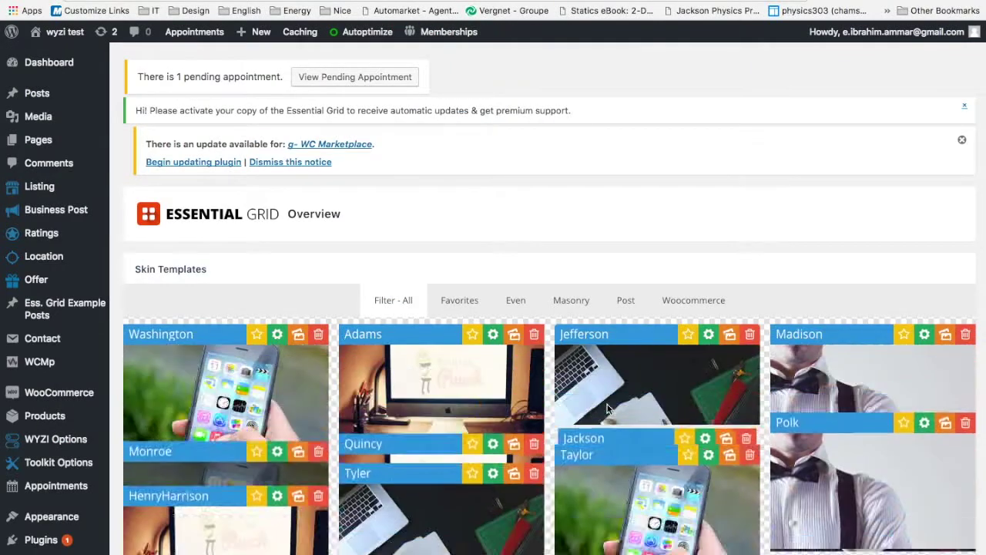
pyautogui.scroll(-5, 607, 408)
pyautogui.scroll(-5, 614, 420)
pyautogui.scroll(4, 728, 385)
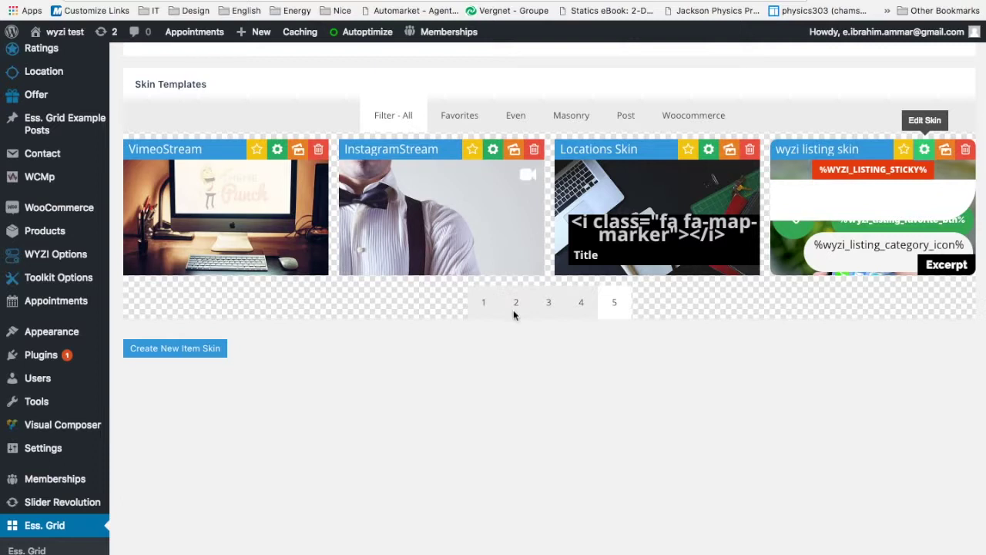
# Clear the red background colour of the %WYZI_LISTING_STICKY% layer and save the skin.
pyautogui.scroll(-2, 513, 310)
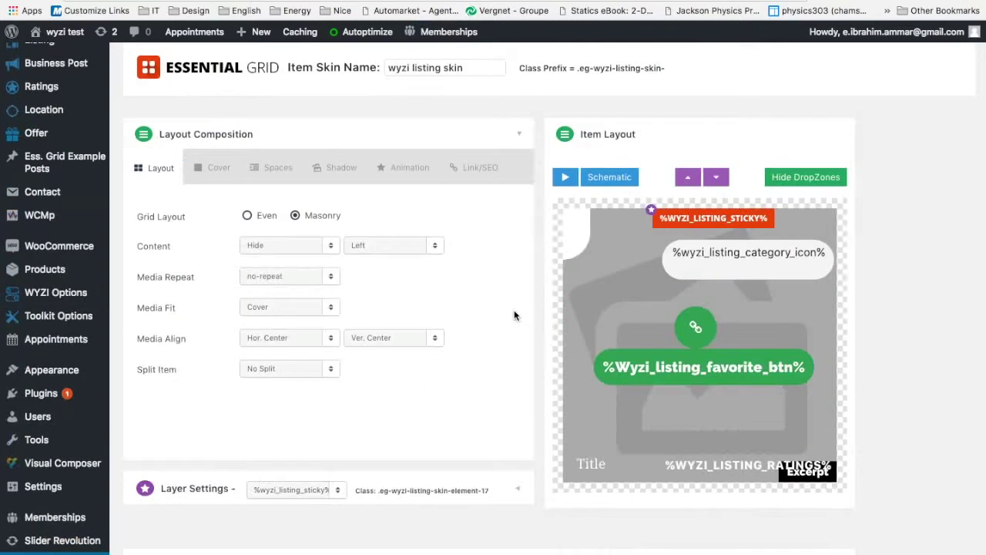
pyautogui.click(680, 221)
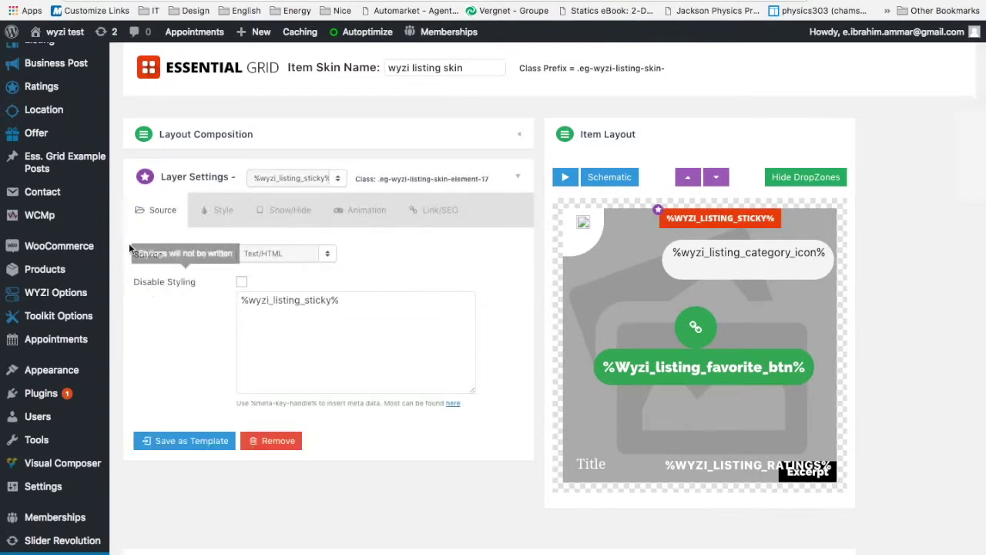
pyautogui.click(225, 211)
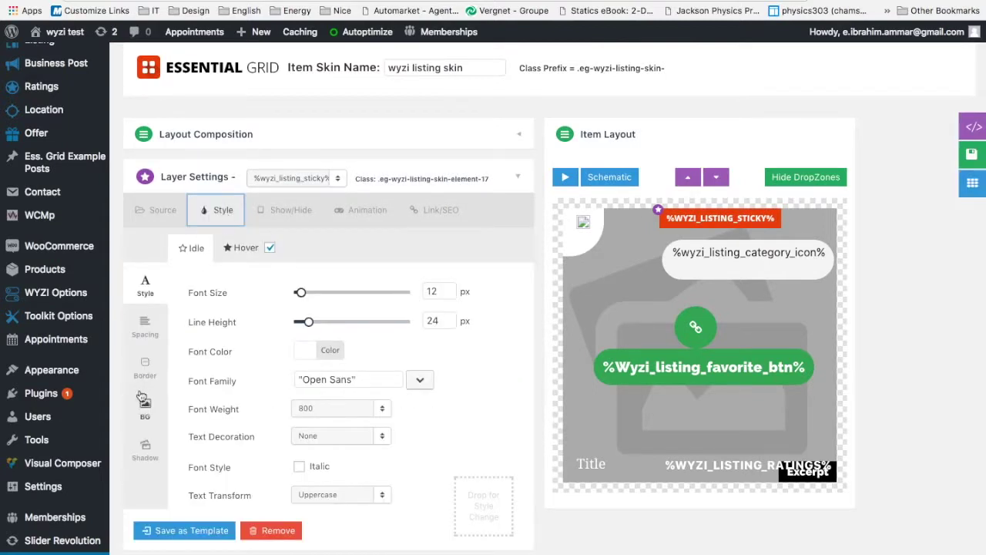
pyautogui.click(145, 406)
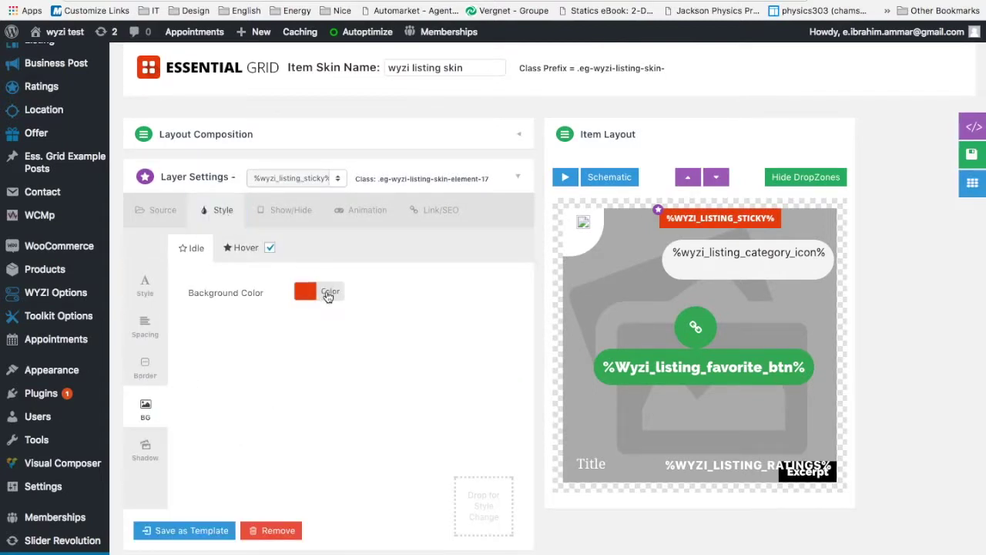
pyautogui.click(327, 293)
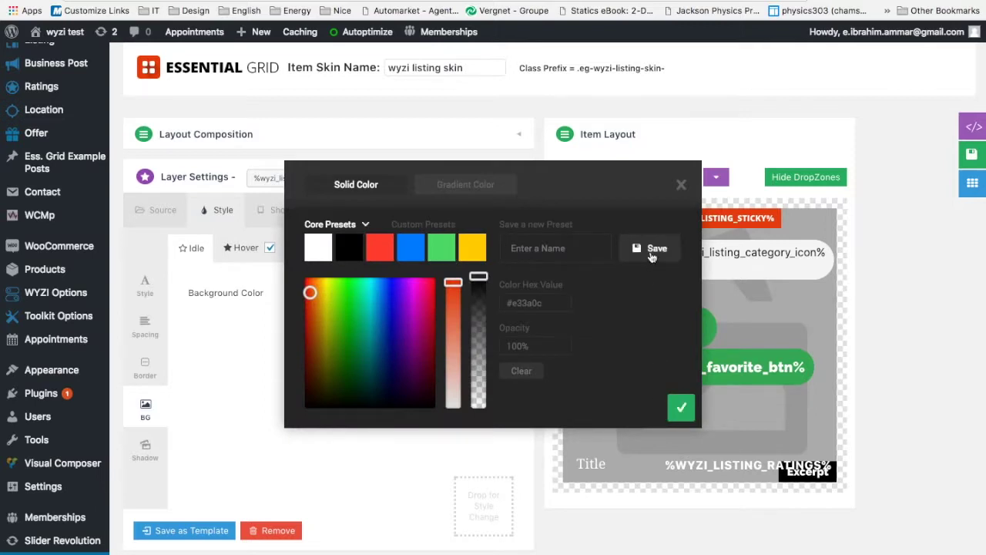
pyautogui.click(522, 373)
pyautogui.click(681, 409)
pyautogui.click(971, 153)
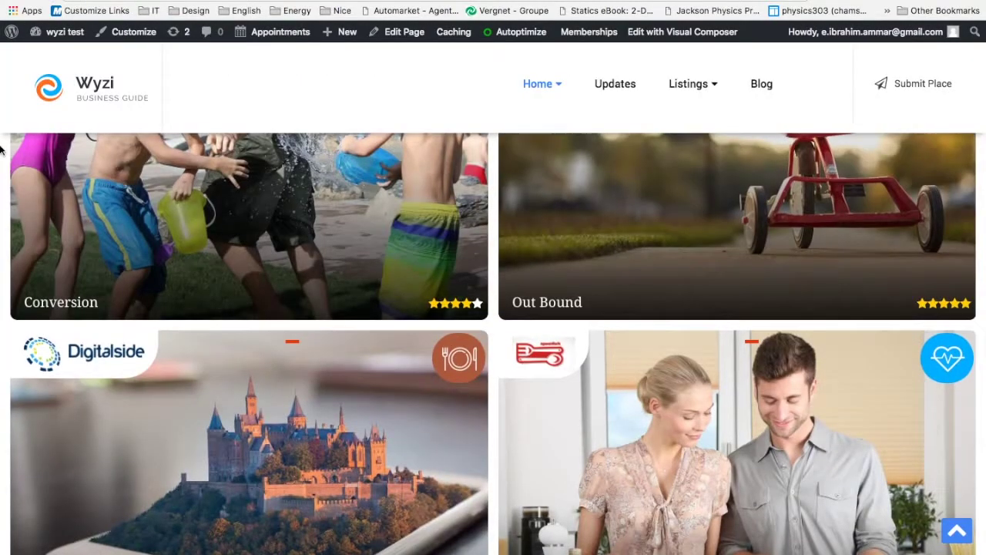
pyautogui.scroll(3, 2, 149)
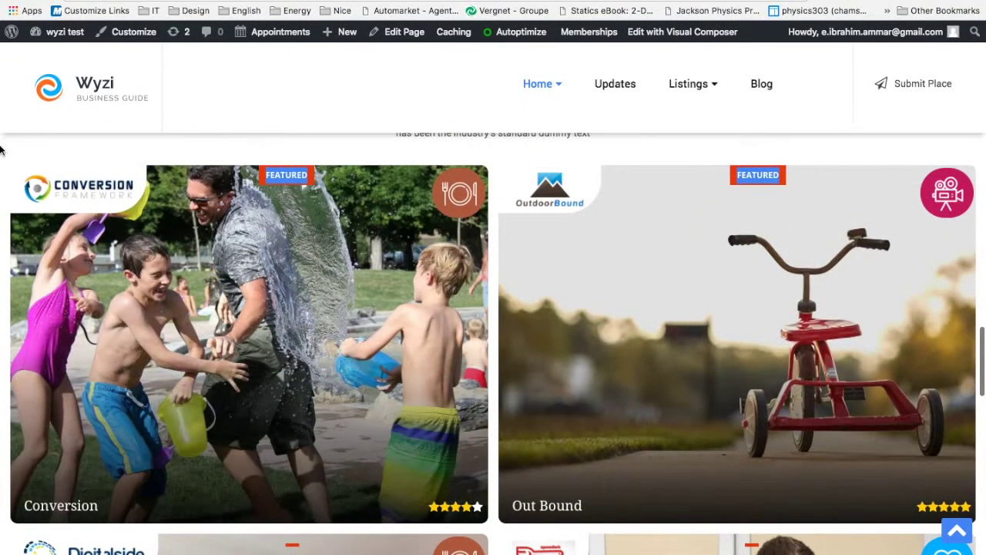
pyautogui.press('super+r')
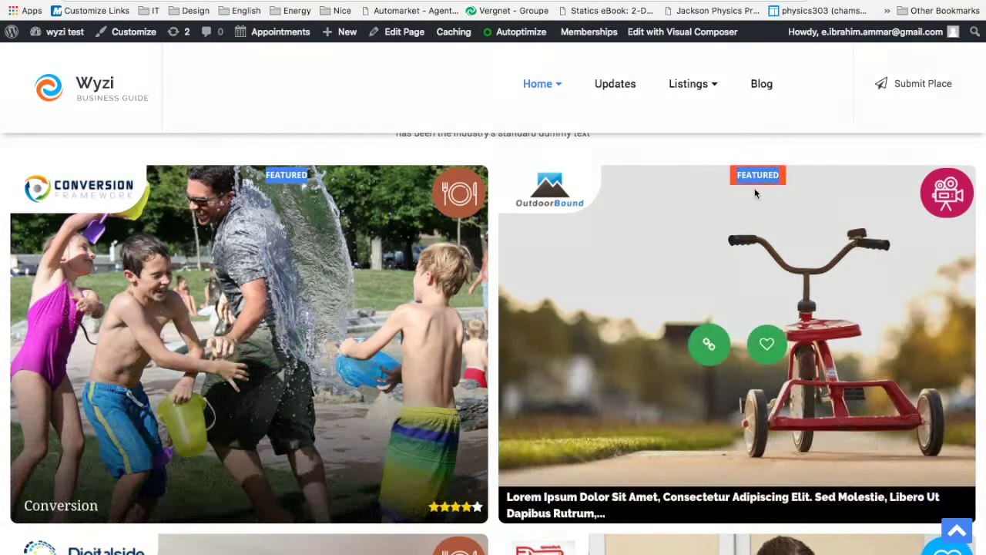
pyautogui.scroll(-2, 667, 224)
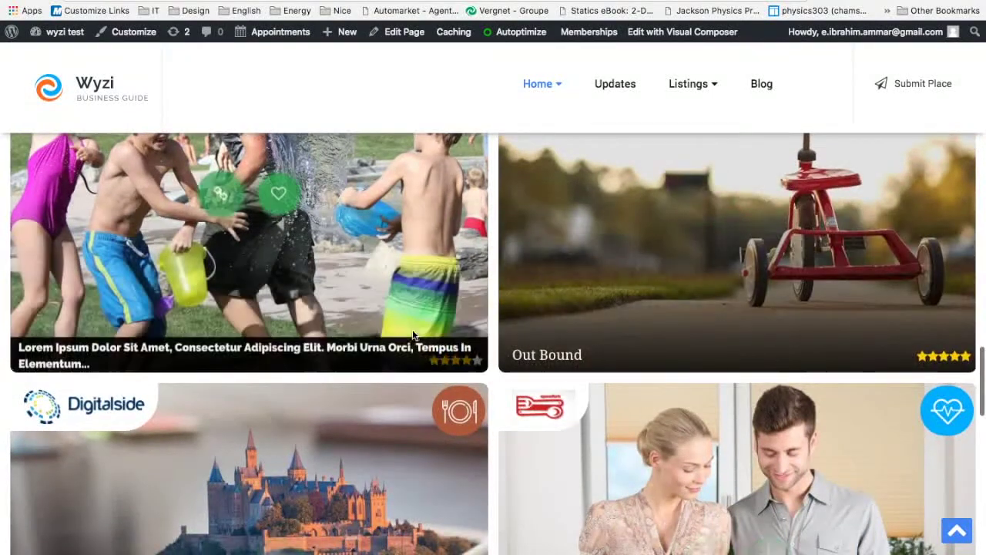
pyautogui.scroll(1, 372, 264)
pyautogui.scroll(1, 372, 264)
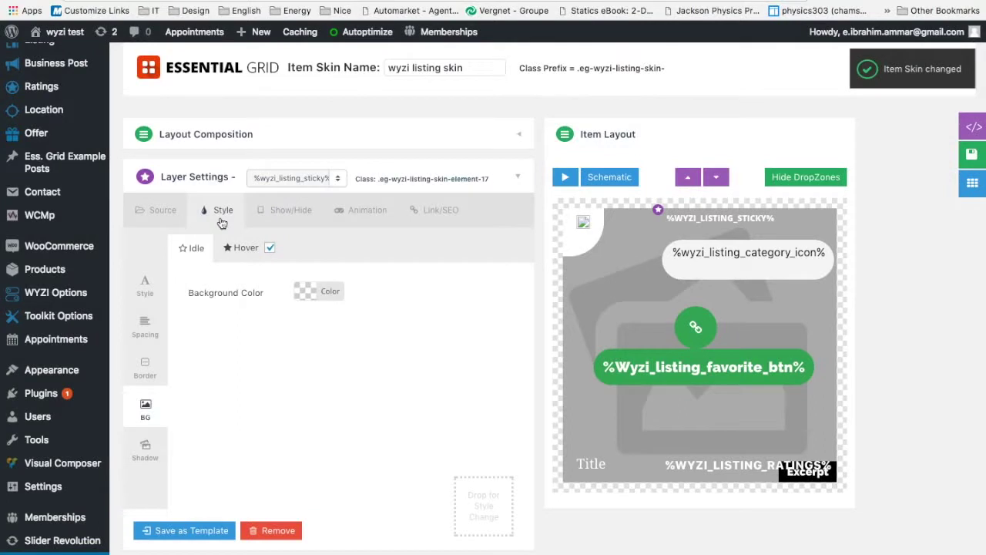
# Clear the sticky badge layer's hover background colour, save the skin, and return to the listings.
pyautogui.click(238, 257)
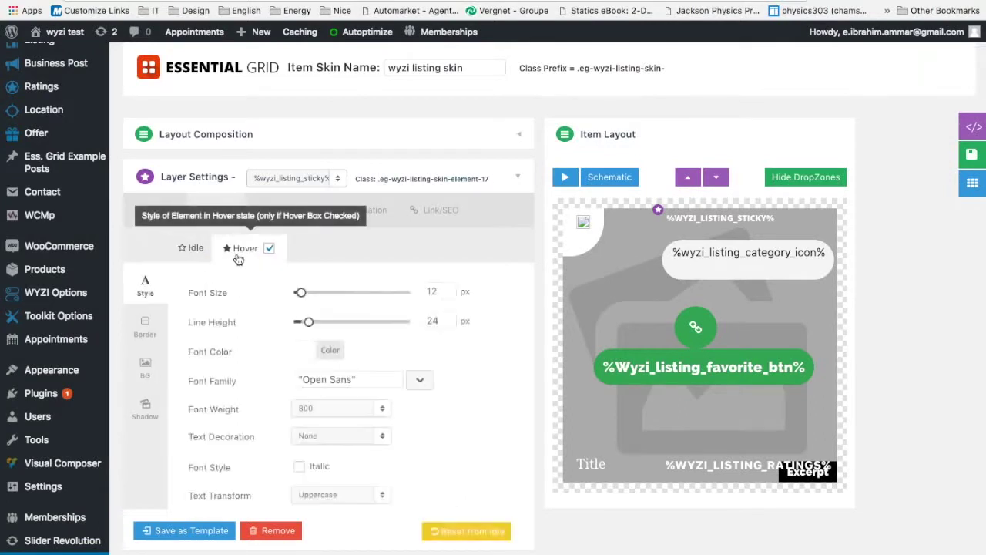
pyautogui.click(158, 372)
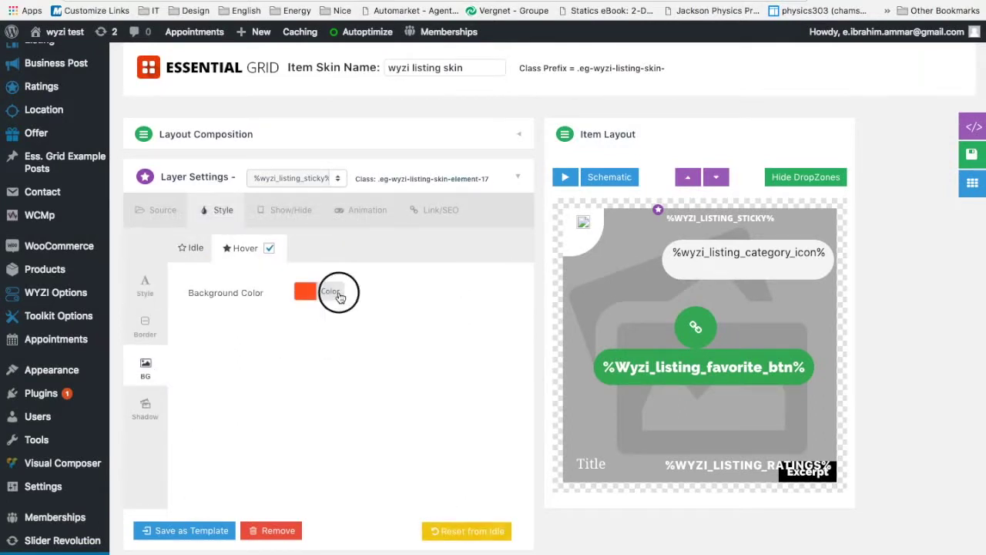
pyautogui.click(339, 296)
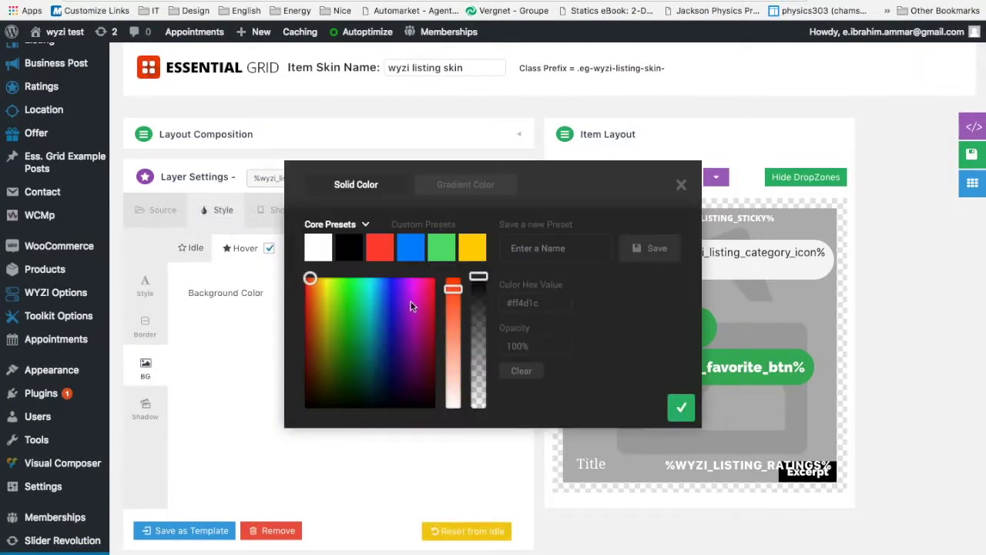
pyautogui.click(522, 372)
pyautogui.click(680, 407)
pyautogui.click(971, 154)
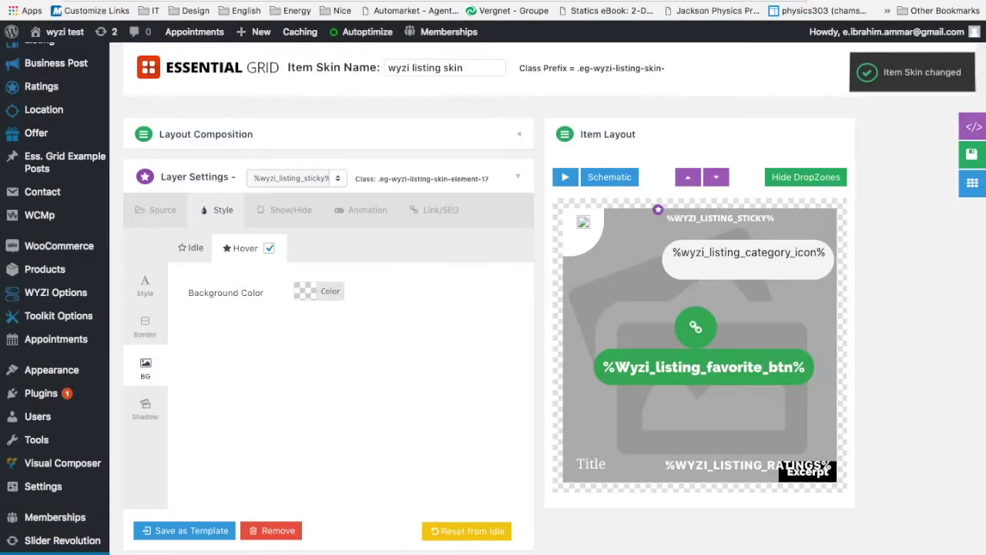
pyautogui.click(23, 3)
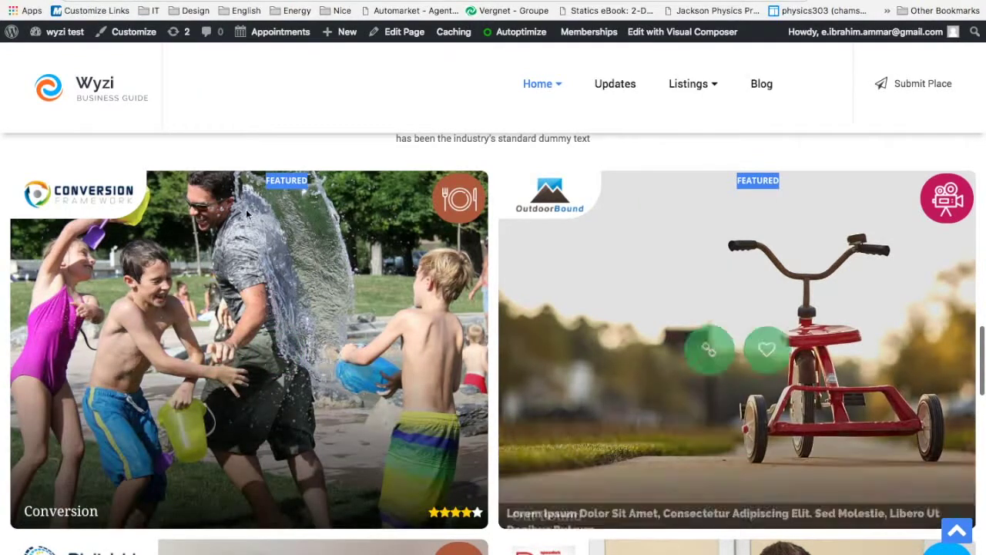
# Inspect the FEATURED badge's markup in DevTools on the front-end listings page.
pyautogui.scroll(-3, 262, 209)
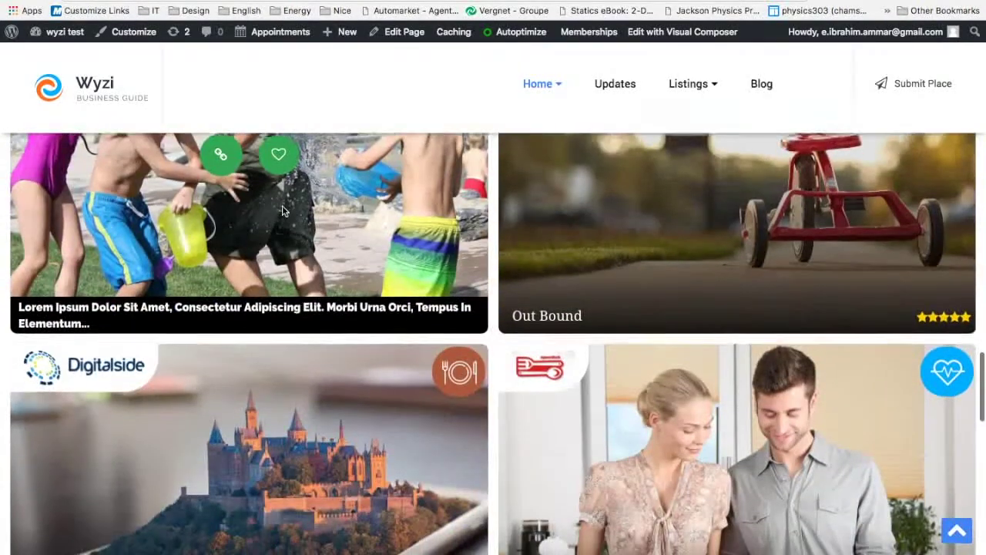
pyautogui.scroll(-2, 282, 210)
pyautogui.scroll(3, 282, 209)
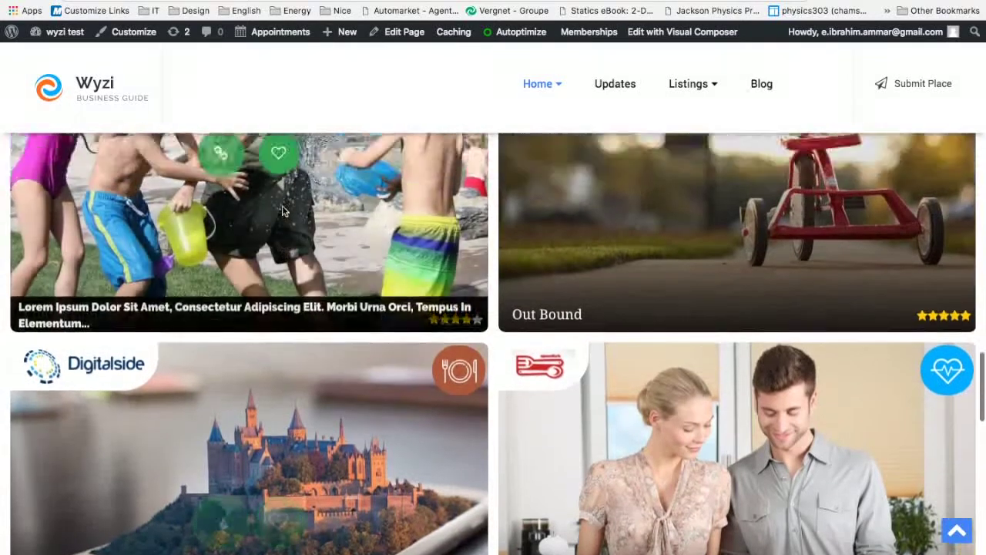
pyautogui.scroll(2, 282, 208)
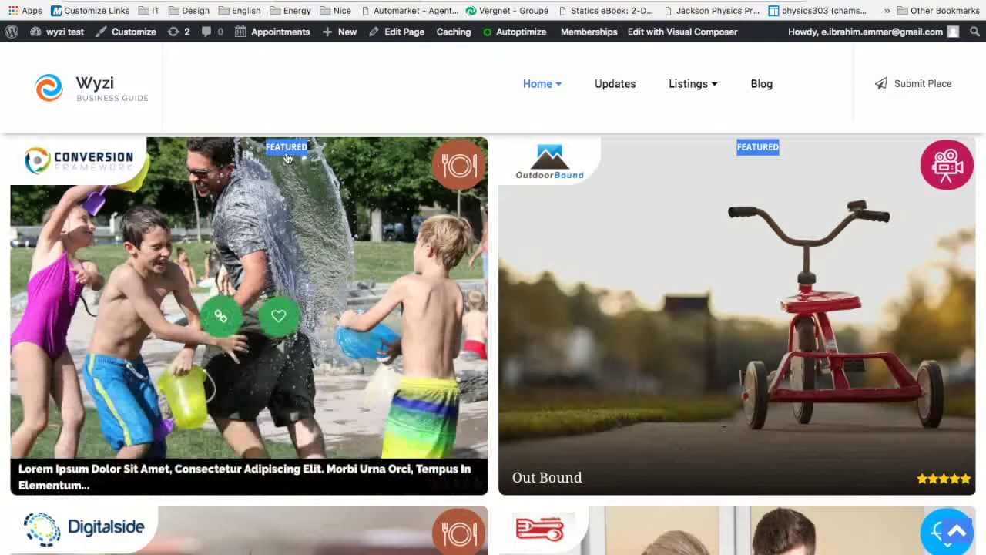
pyautogui.rightClick(287, 147)
pyautogui.click(337, 309)
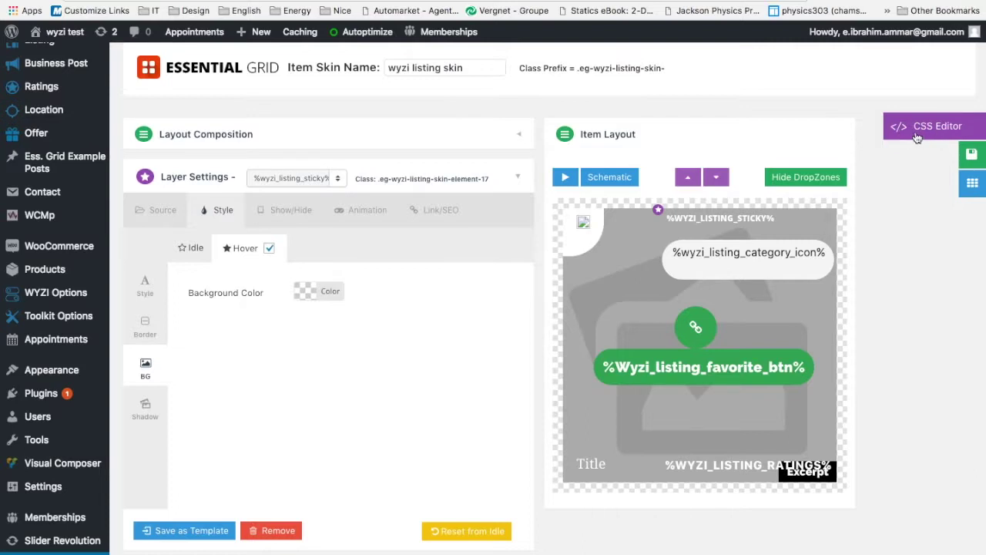
# Open WYZI Options' Custom CSS and place the cursor after the header-logo rule on line 3.
pyautogui.click(61, 300)
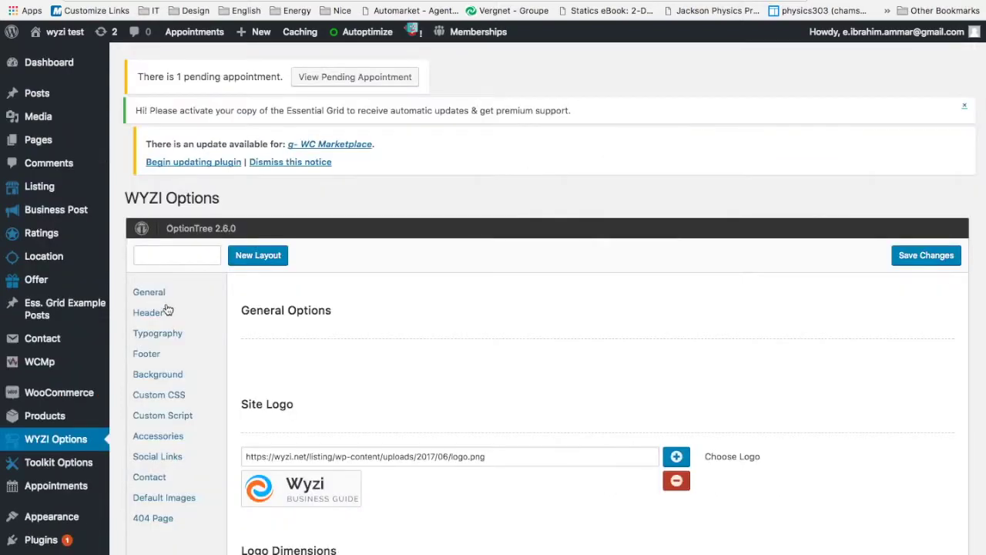
pyautogui.scroll(-3, 222, 327)
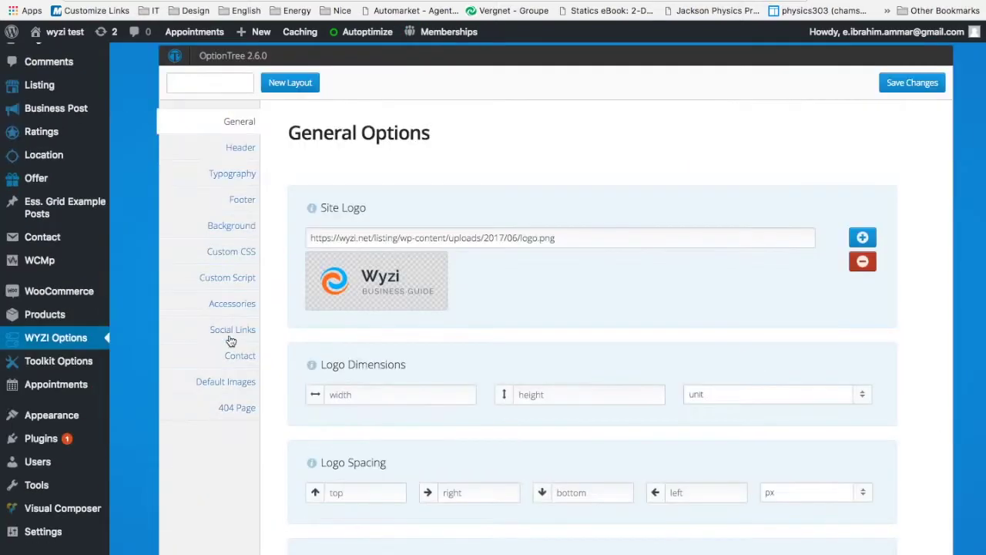
pyautogui.click(231, 254)
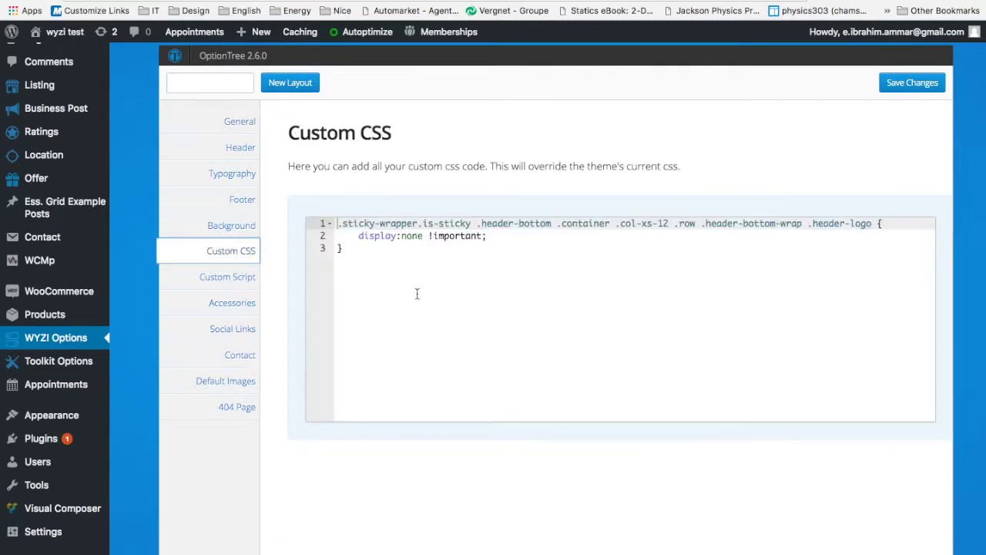
pyautogui.click(422, 292)
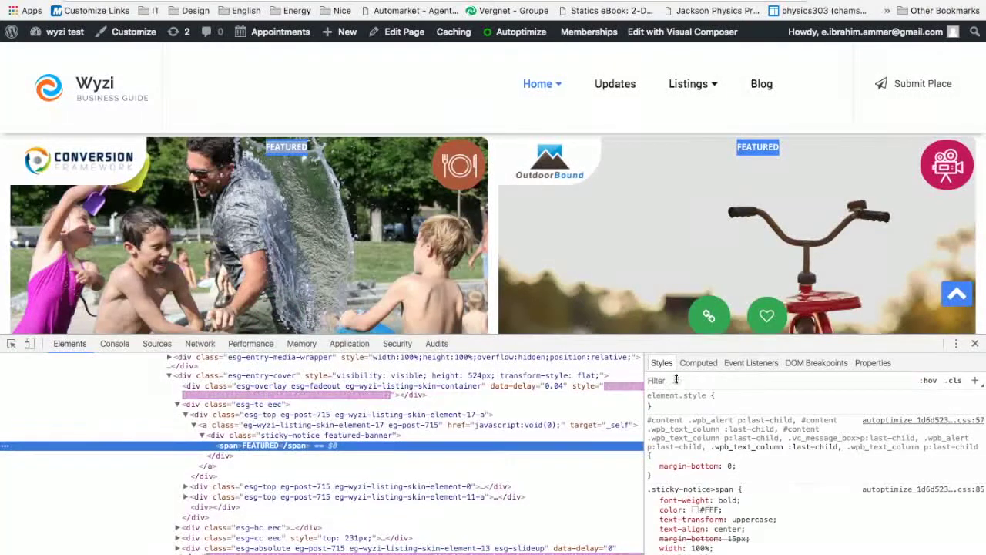
# Change the .sticky-notice>span background from blue to red #f44246 in DevTools Styles.
pyautogui.scroll(-3, 730, 416)
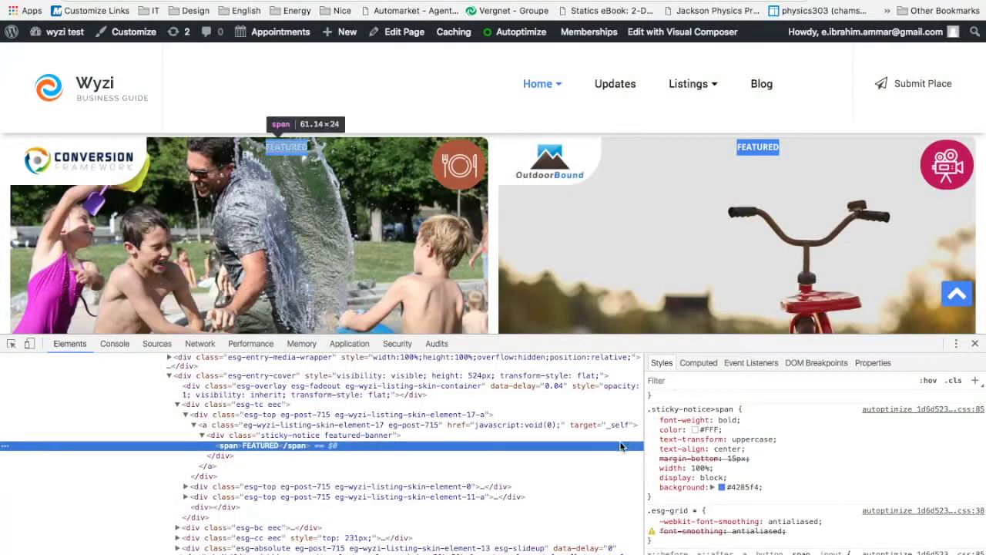
pyautogui.click(721, 489)
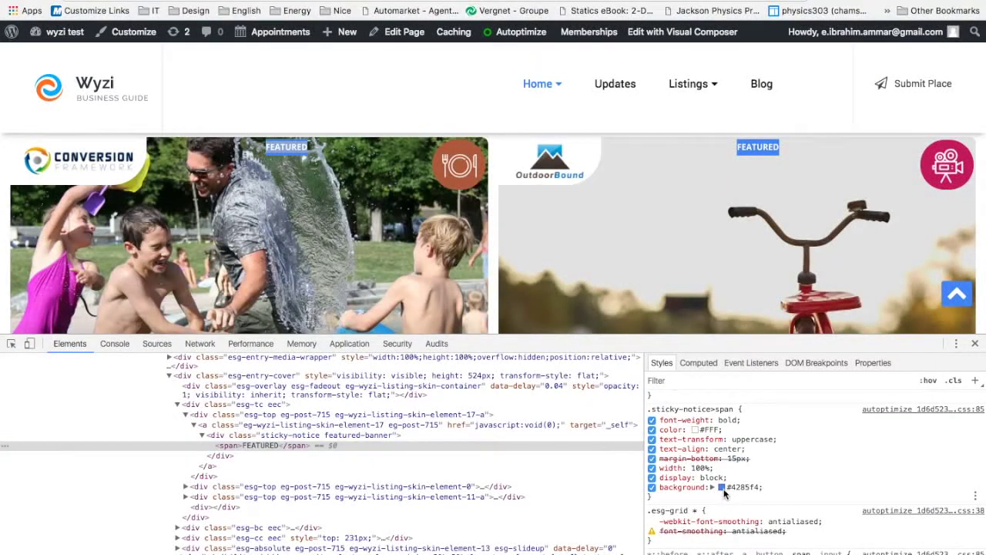
pyautogui.click(798, 484)
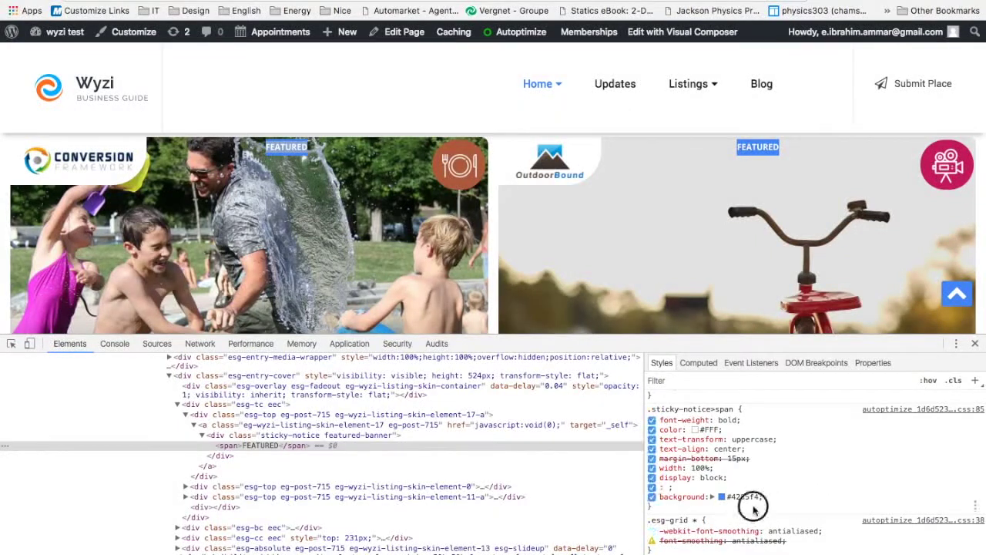
pyautogui.click(728, 496)
pyautogui.click(715, 488)
pyautogui.click(720, 486)
pyautogui.moveTo(784, 440); pyautogui.dragTo(771, 440)
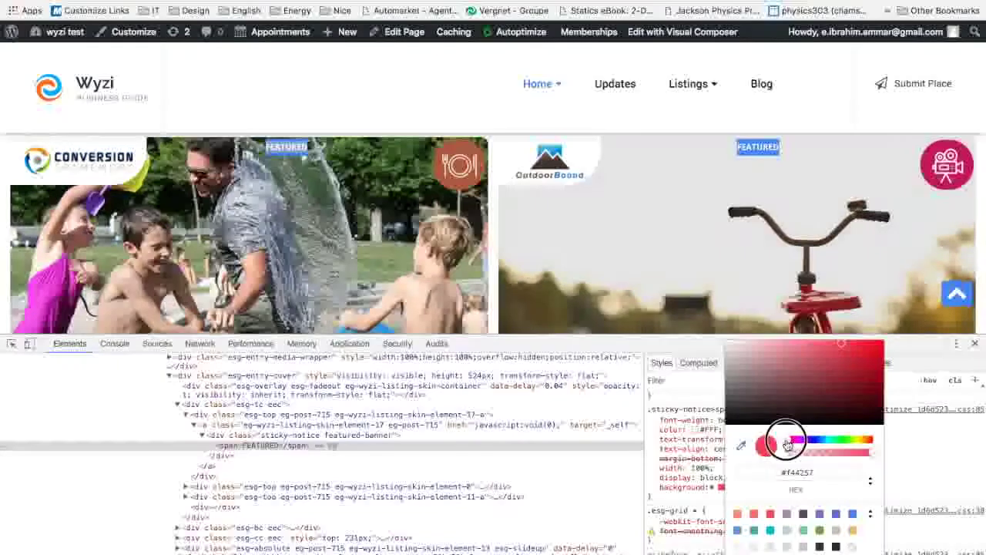
pyautogui.click(925, 457)
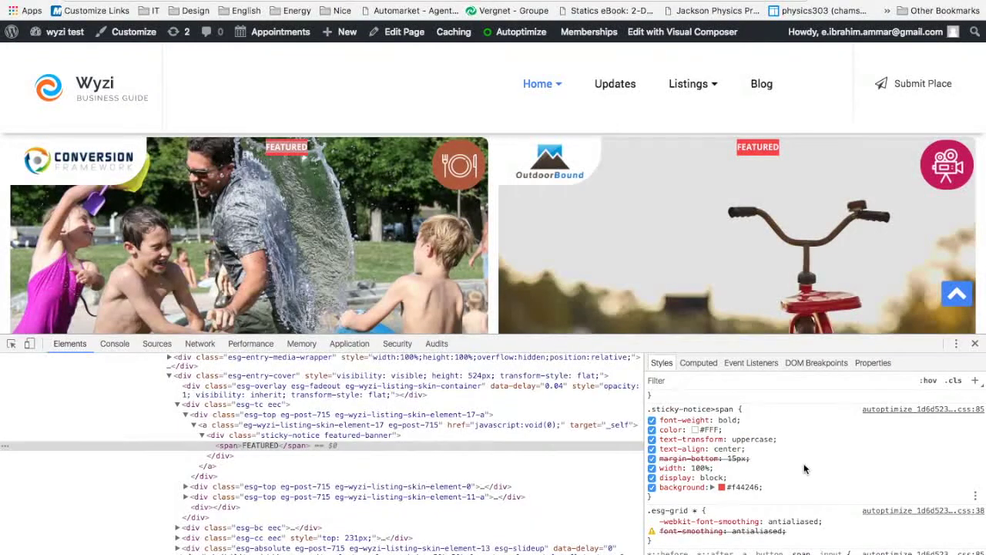
# Copy the whole .sticky-notice>span style rule.
pyautogui.moveTo(656, 499); pyautogui.dragTo(650, 409)
pyautogui.rightClick(651, 409)
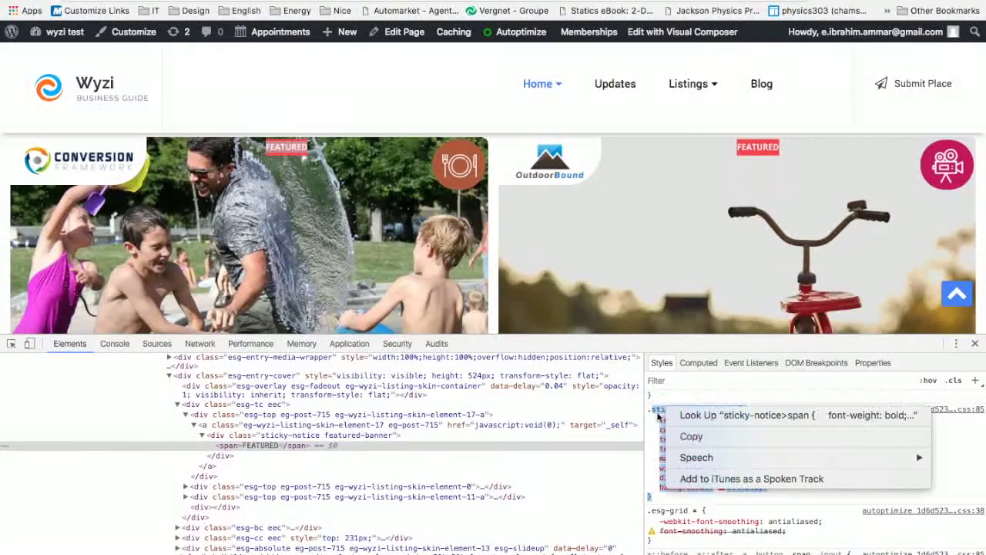
pyautogui.click(693, 435)
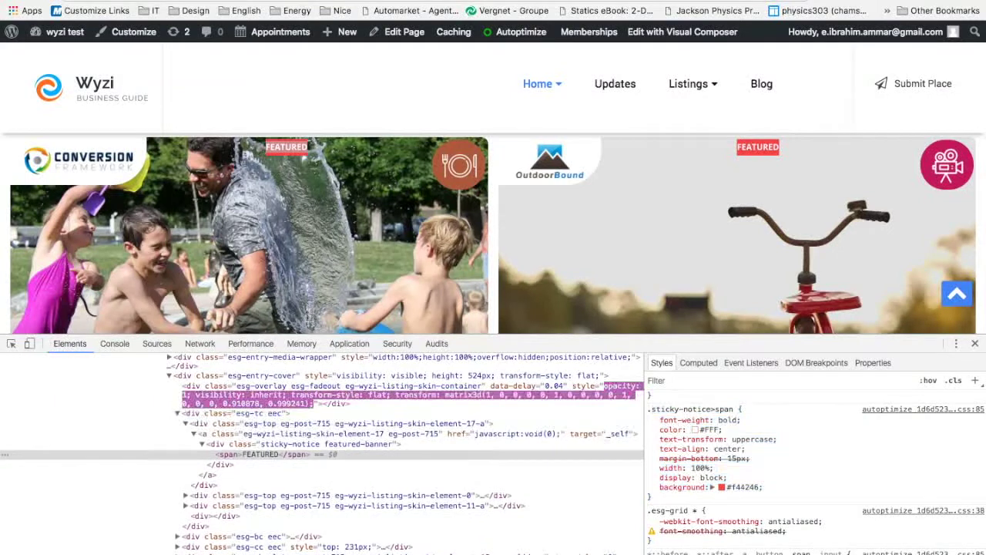
# Paste the copied .sticky-notice>span rule below the header-logo rule in Custom CSS.
pyautogui.hotkey('ctrl', 'Tab')
pyautogui.press('Return')
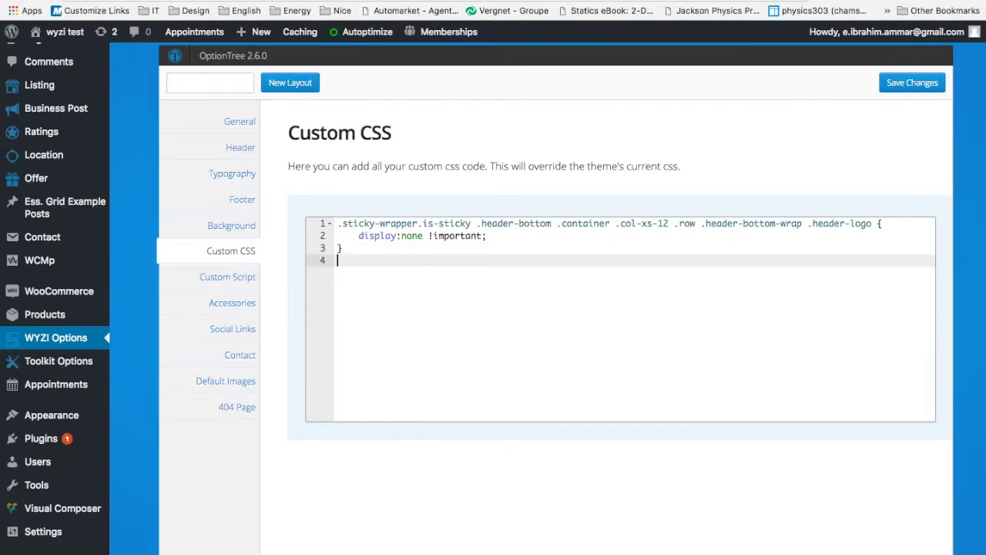
pyautogui.press('Return')
pyautogui.press('super+v')
# Trim the pasted rule to only background: #f44246 !important and save the changes.
pyautogui.click(444, 358)
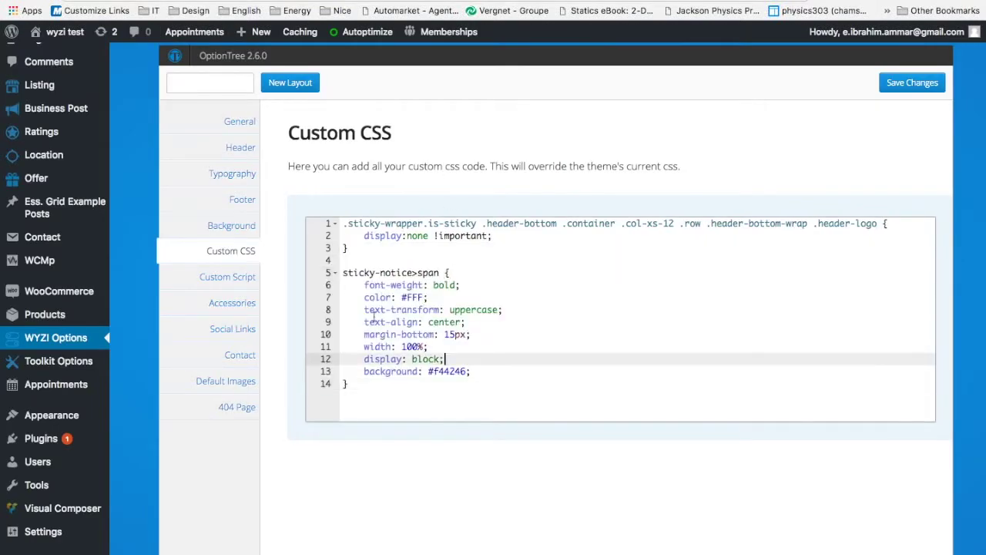
pyautogui.press('super+a')
pyautogui.click(359, 287)
pyautogui.scroll(3, 358, 291)
pyautogui.moveTo(362, 386); pyautogui.dragTo(459, 460)
pyautogui.press('BackSpace')
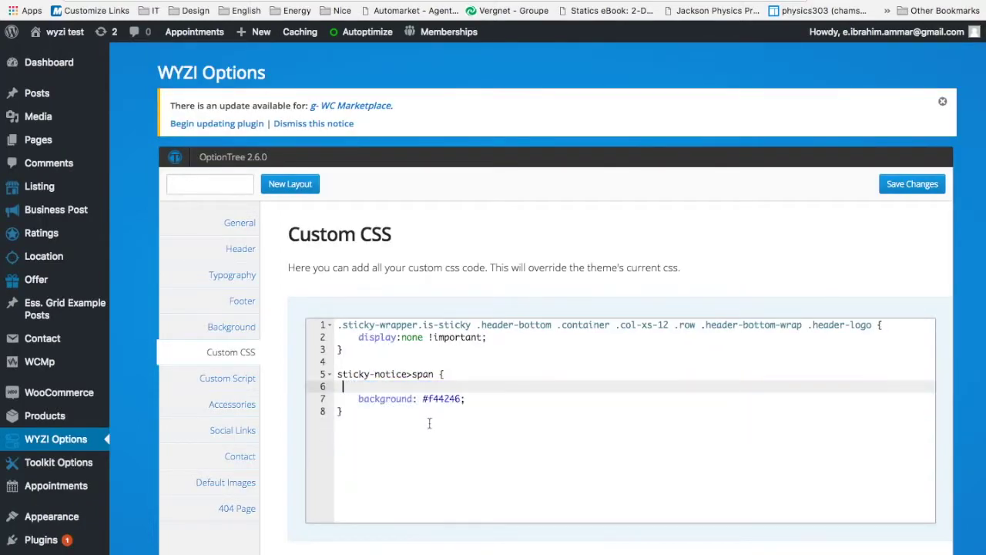
pyautogui.press('BackSpace')
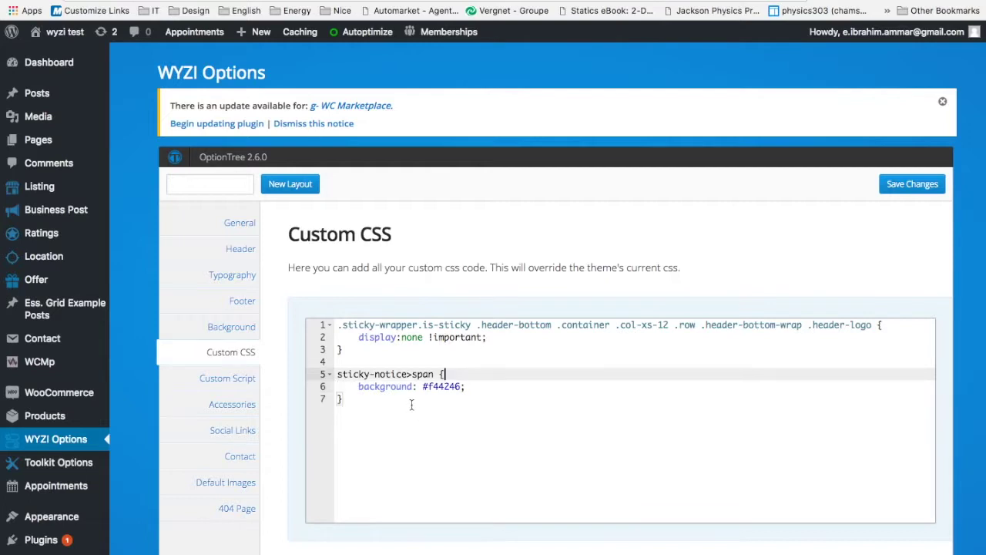
pyautogui.click(461, 386)
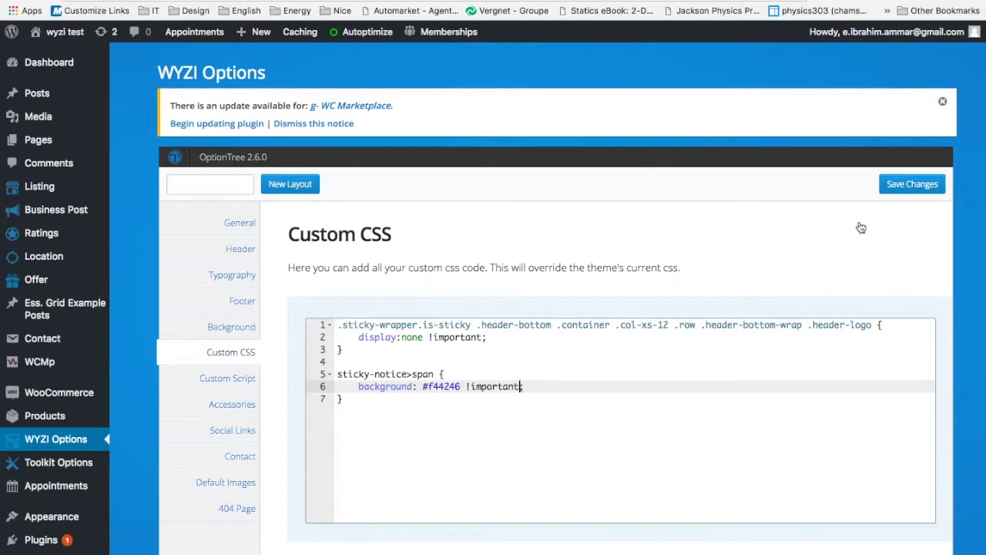
pyautogui.click(909, 184)
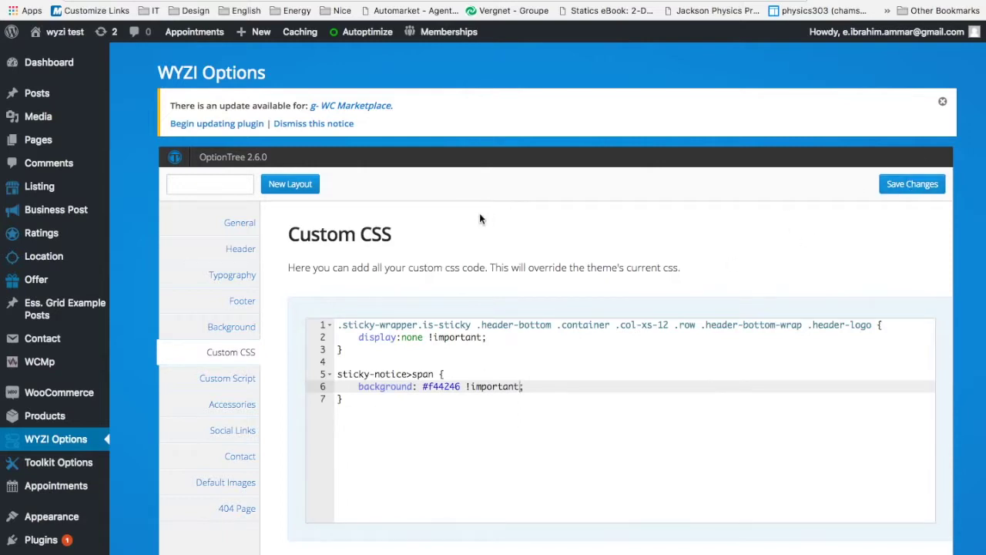
# Reload the front-end listings without DevTools and find the FEATURED badge still blue.
pyautogui.hotkey('ctrl', 'Tab')
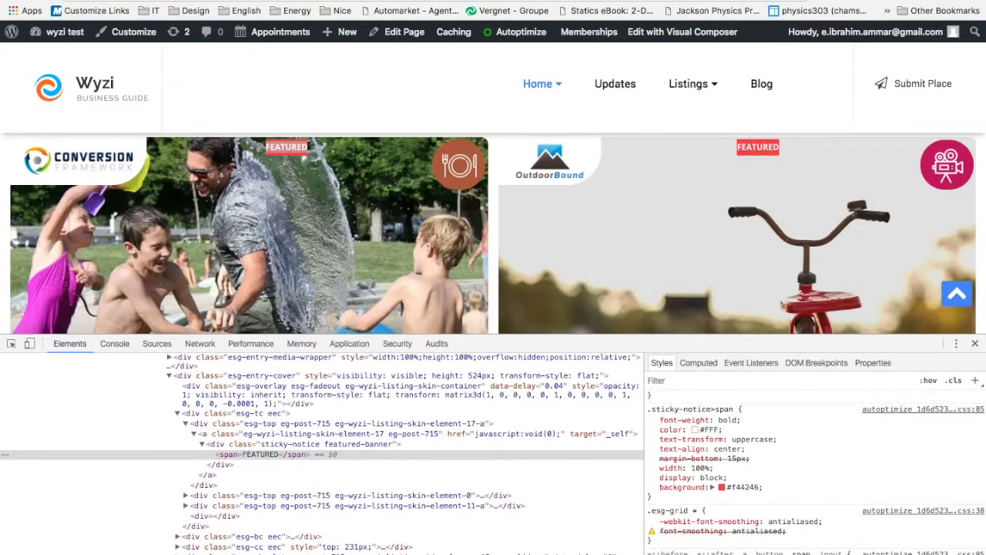
pyautogui.hotkey('ctrl', 'shift', 'Tab')
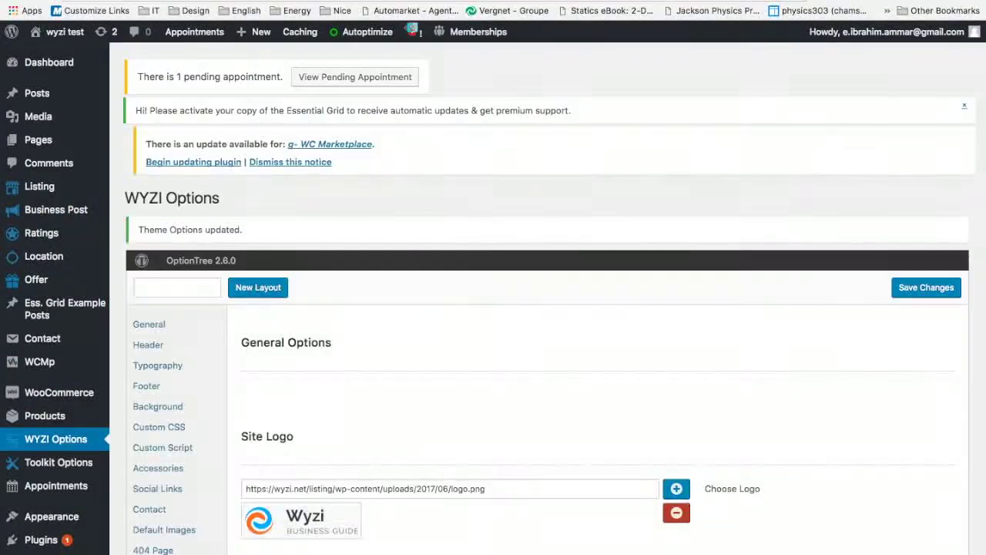
pyautogui.hotkey('ctrl', 'Tab')
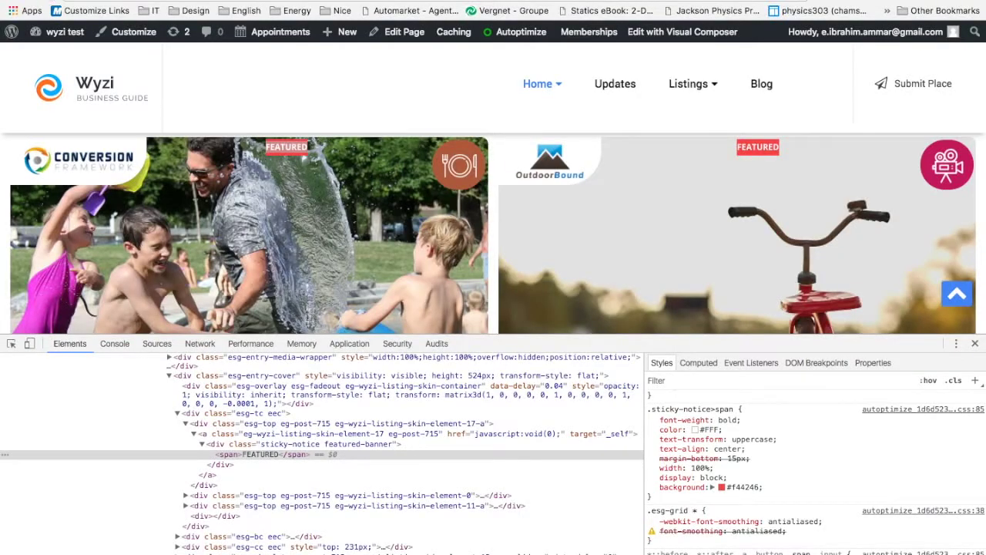
pyautogui.hotkey('ctrl', 'r')
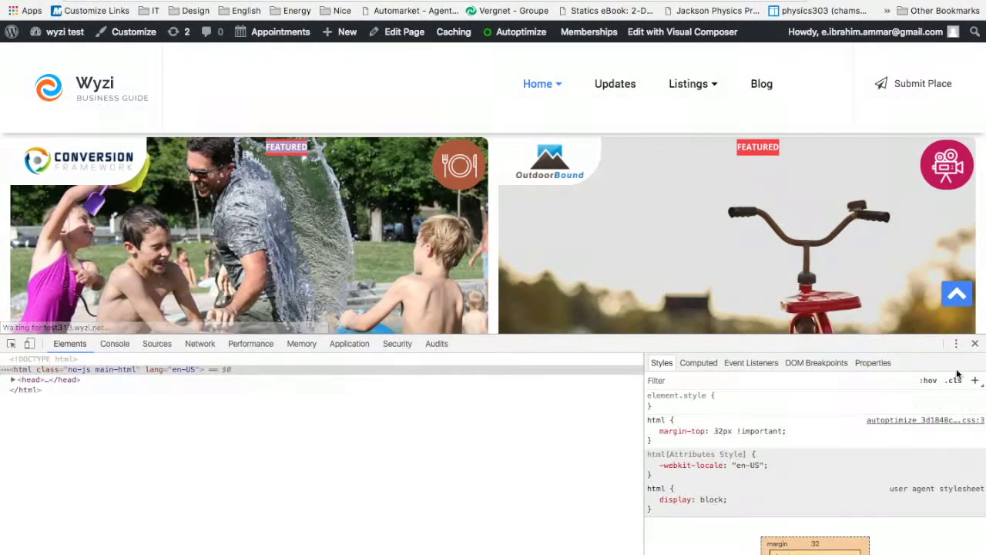
pyautogui.click(974, 343)
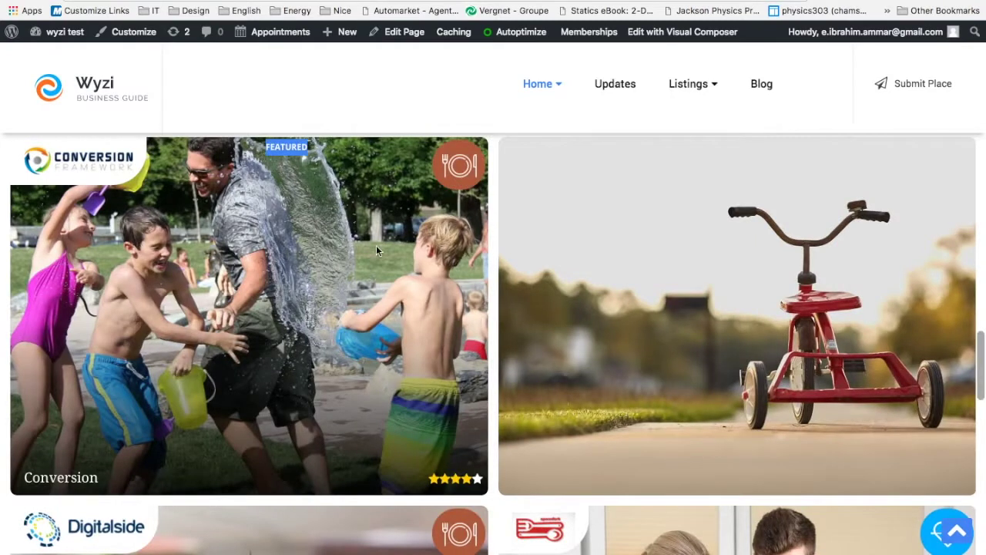
pyautogui.moveTo(383, 224)
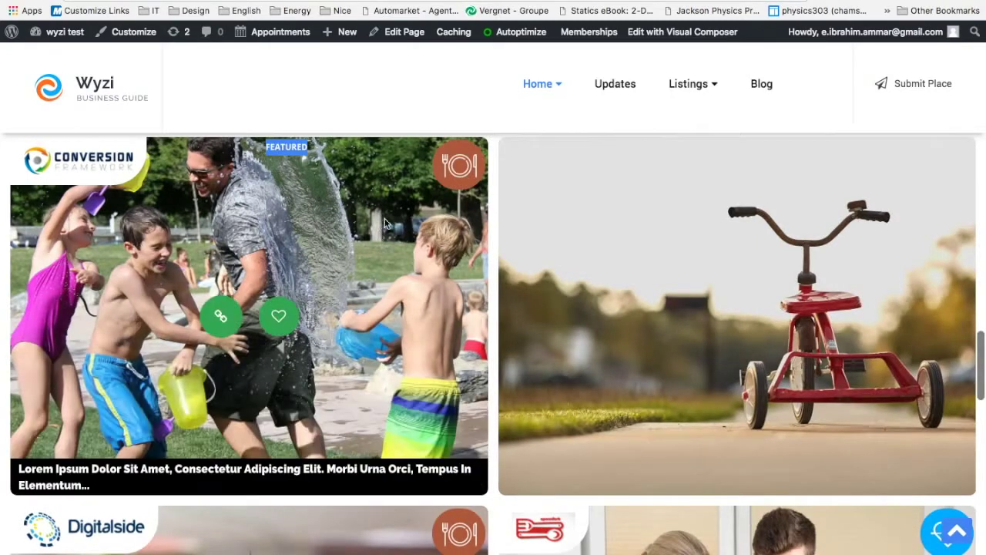
pyautogui.scroll(-4, 741, 239)
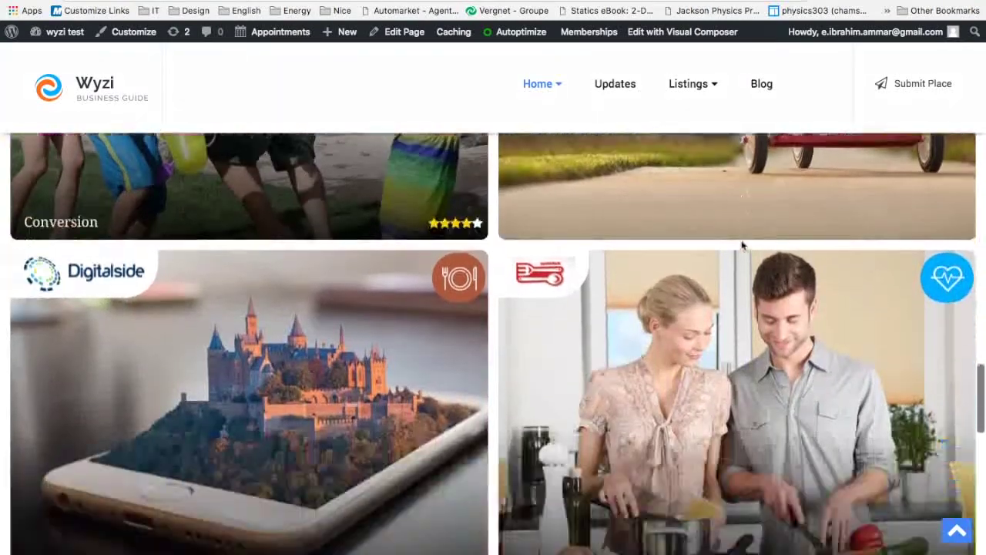
pyautogui.scroll(4, 741, 245)
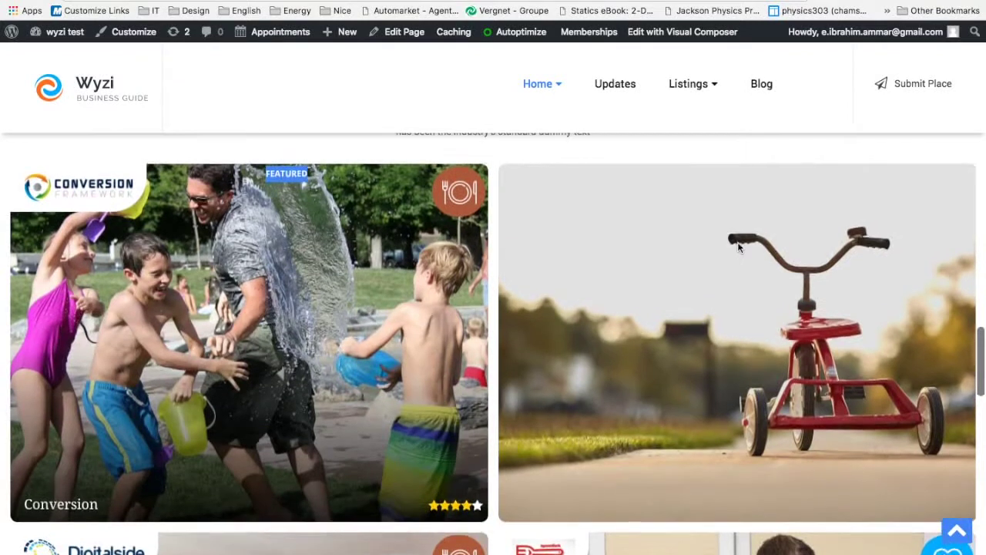
pyautogui.click(296, 4)
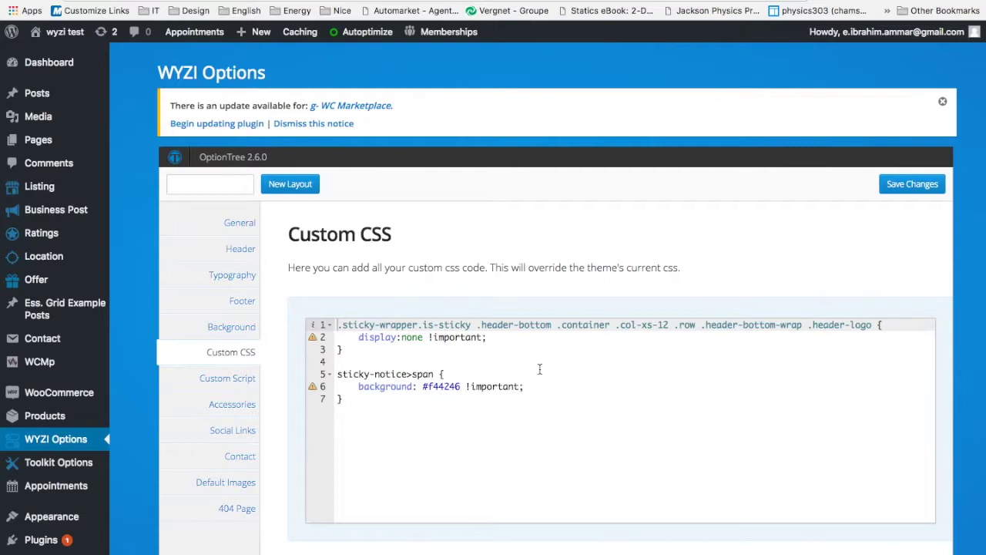
# Add the missing leading '.' to the sticky-notice selector and save the Custom CSS.
pyautogui.click(336, 376)
pyautogui.write('.')
pyautogui.click(917, 184)
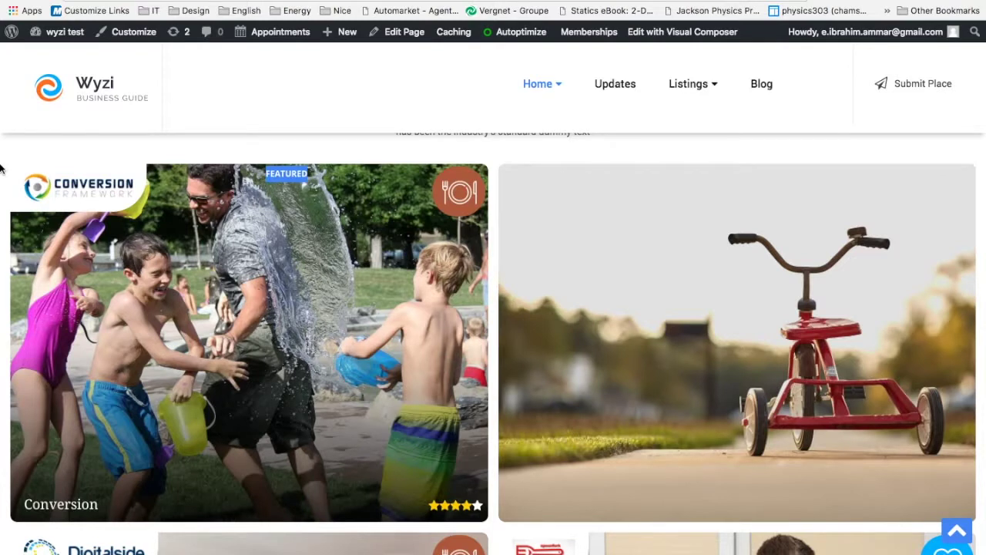
# Reload the front-end listings to confirm the FEATURED badges now show red.
pyautogui.press('super+r')
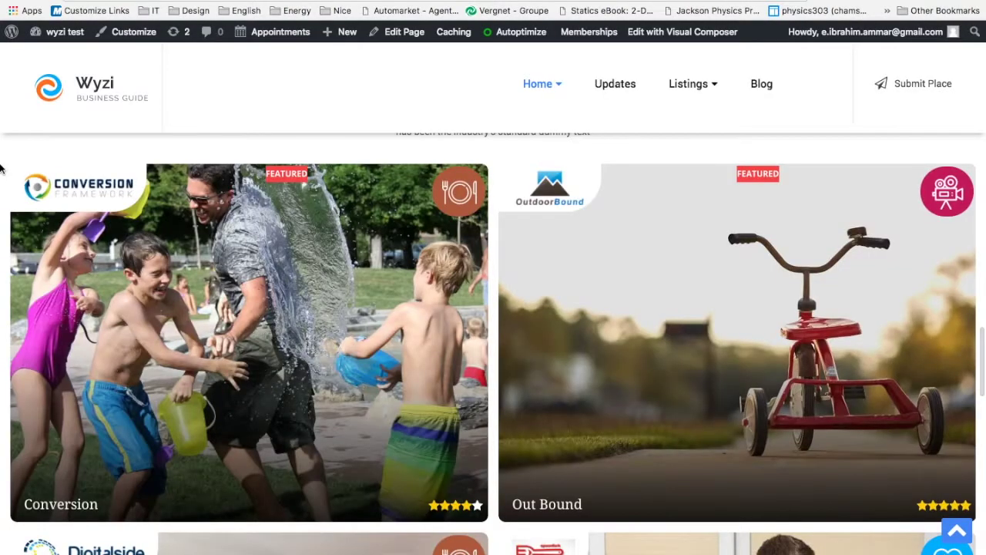
pyautogui.moveTo(296, 179)
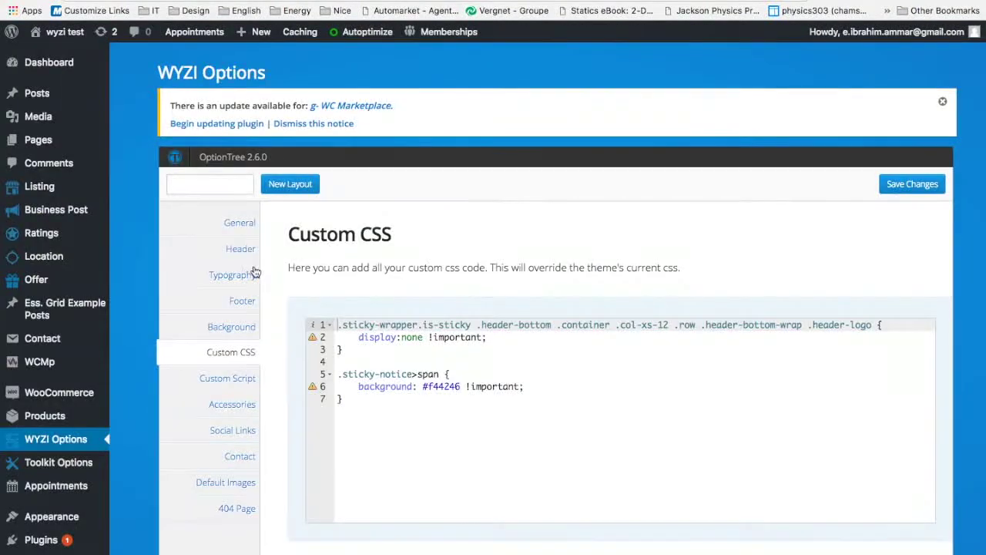
pyautogui.scroll(-5, 254, 269)
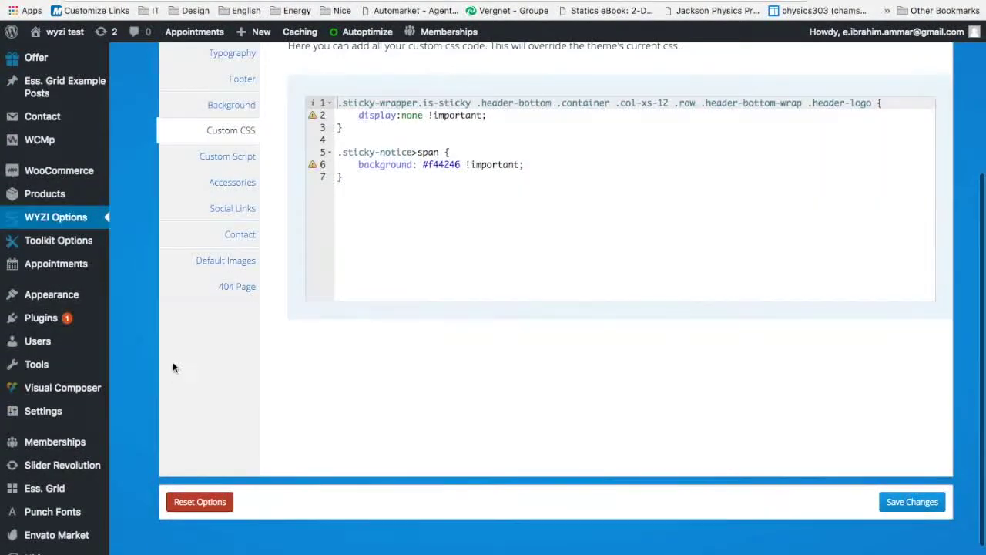
pyautogui.scroll(-1, 108, 385)
pyautogui.moveTo(72, 462)
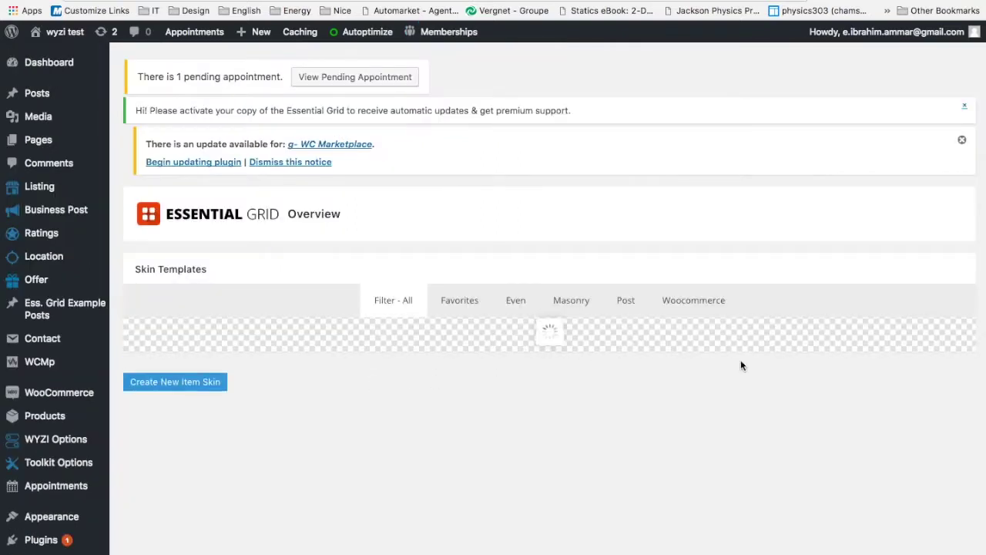
# Open the wyzi listing skin from its page in the Item Skin Editor.
pyautogui.scroll(-5, 627, 437)
pyautogui.click(616, 447)
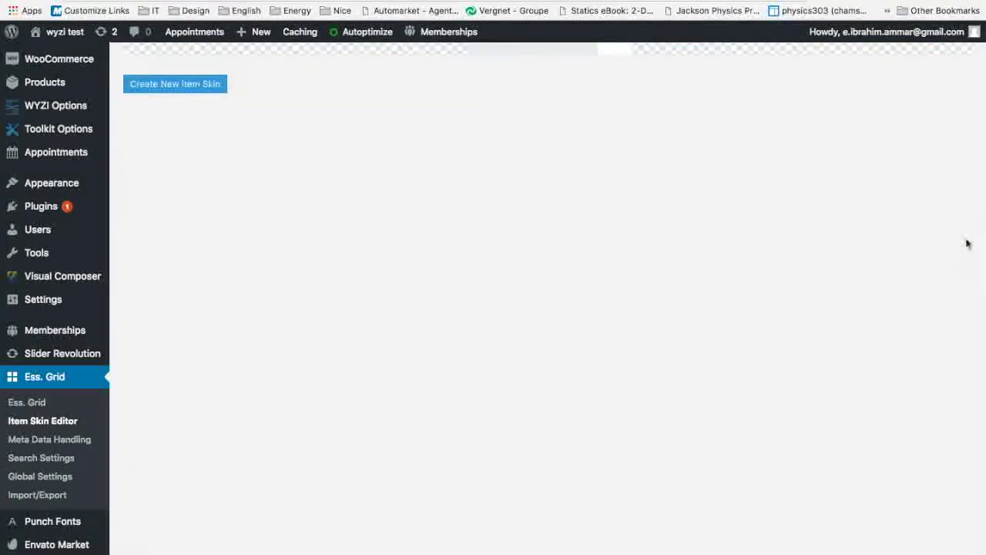
pyautogui.scroll(-2, 922, 245)
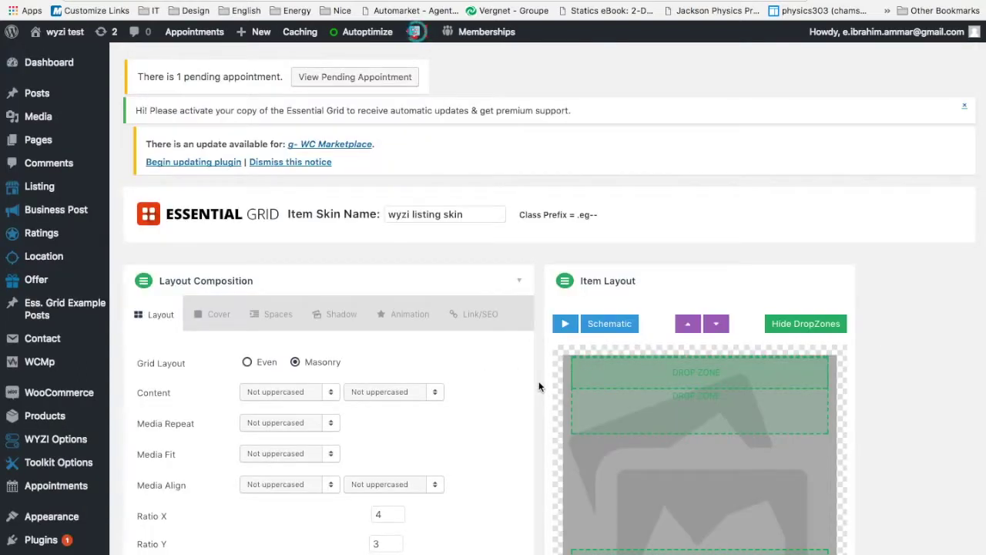
pyautogui.scroll(-3, 539, 387)
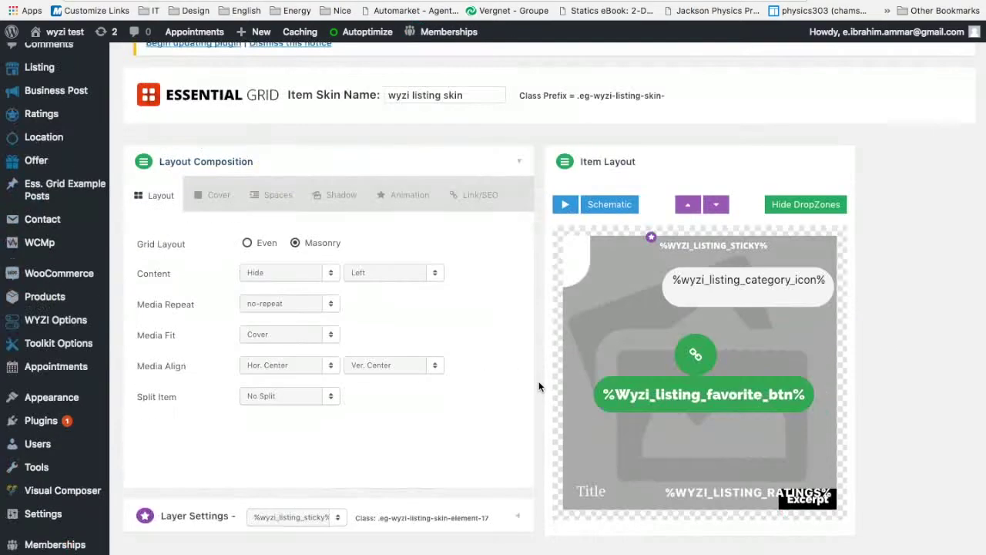
# Set the %wyzi_listing_sticky% layer's font size to 50 px and save the skin.
pyautogui.click(696, 248)
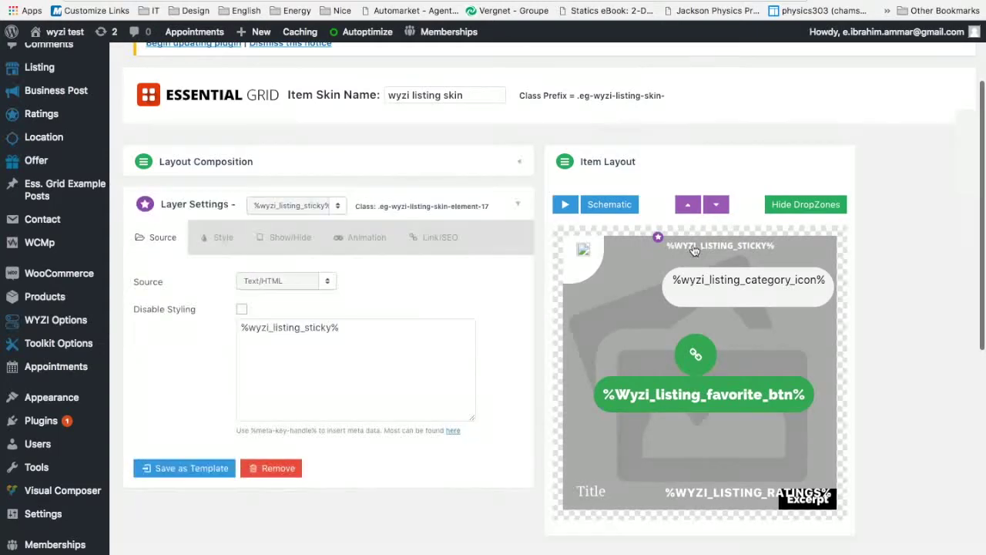
pyautogui.click(222, 239)
pyautogui.scroll(-1, 262, 300)
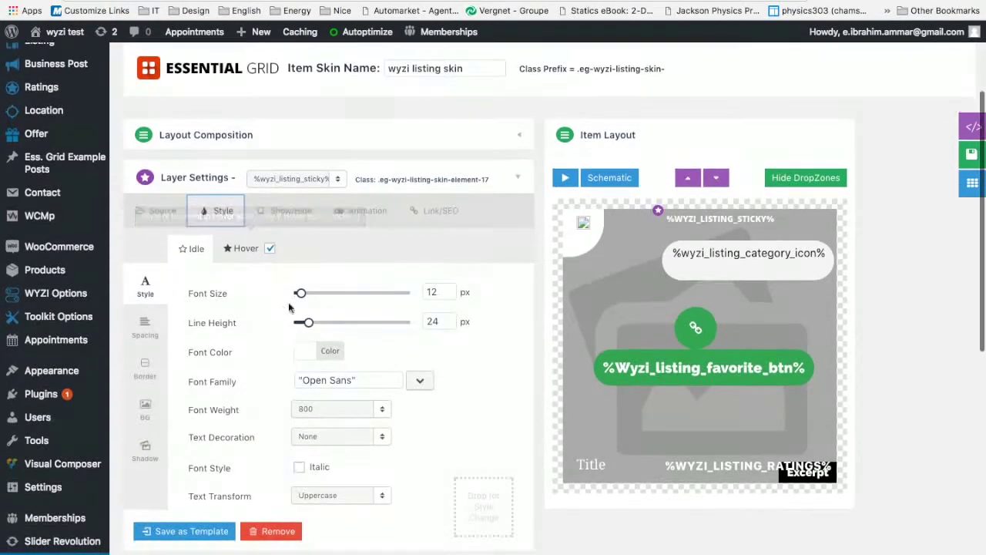
pyautogui.click(301, 295)
pyautogui.moveTo(301, 296); pyautogui.dragTo(339, 299)
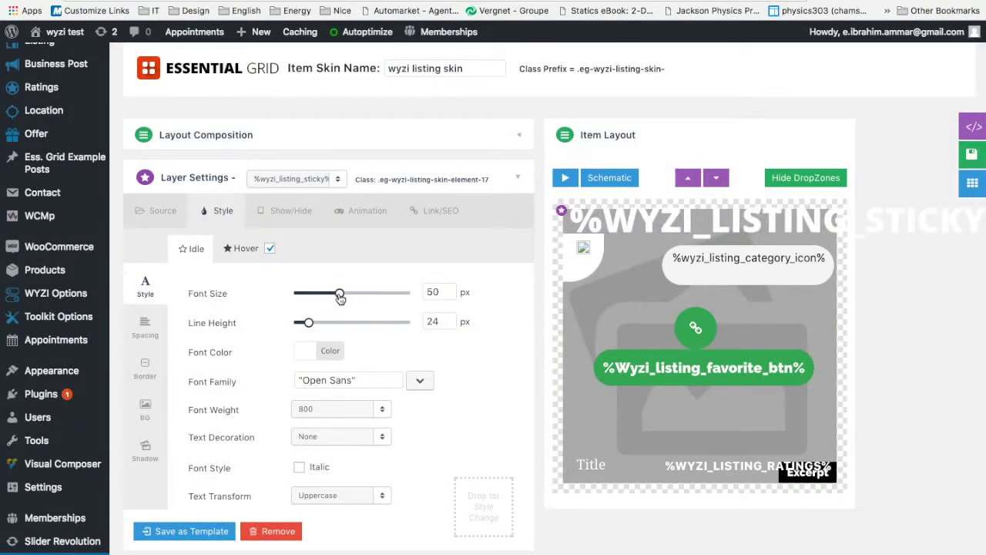
pyautogui.click(971, 153)
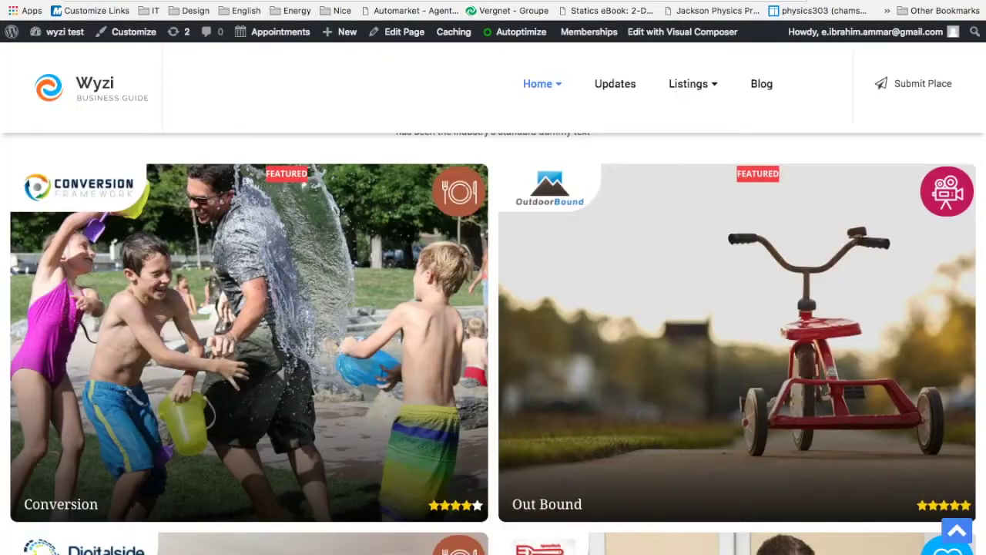
# Reload the listings page and inspect the enlarged red FEATURED badge on the Conversion and Out Bound cards.
pyautogui.moveTo(344, 177)
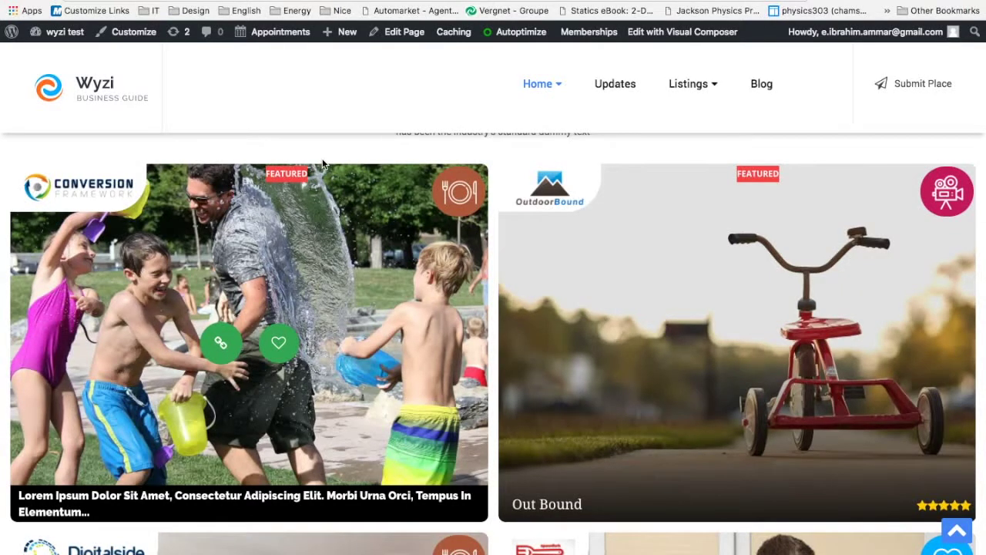
pyautogui.press('super+r')
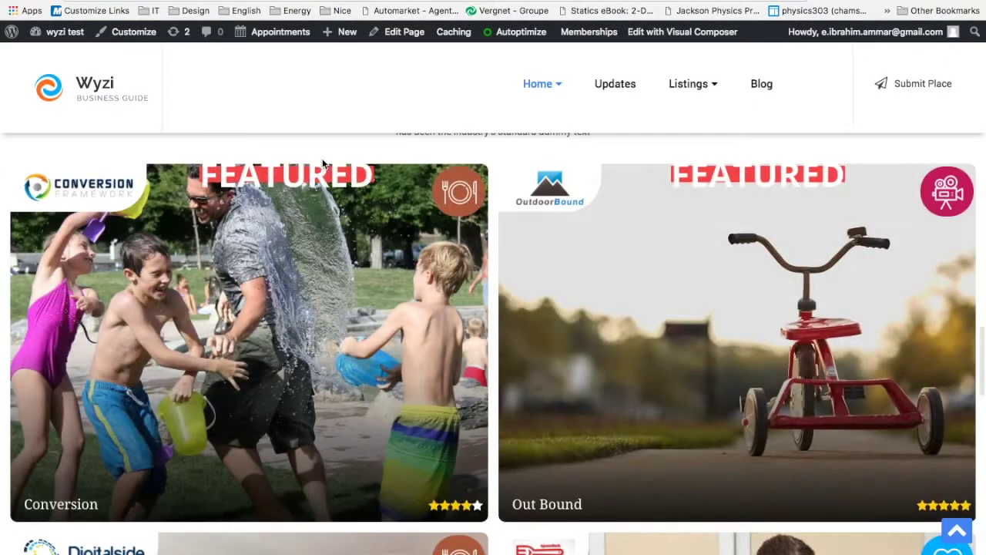
pyautogui.moveTo(690, 184)
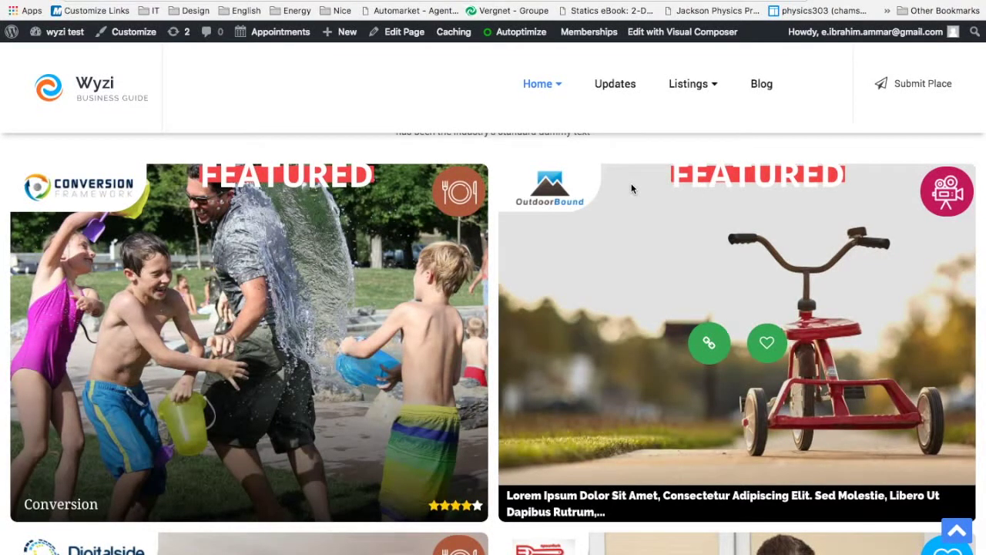
pyautogui.scroll(-4, 520, 295)
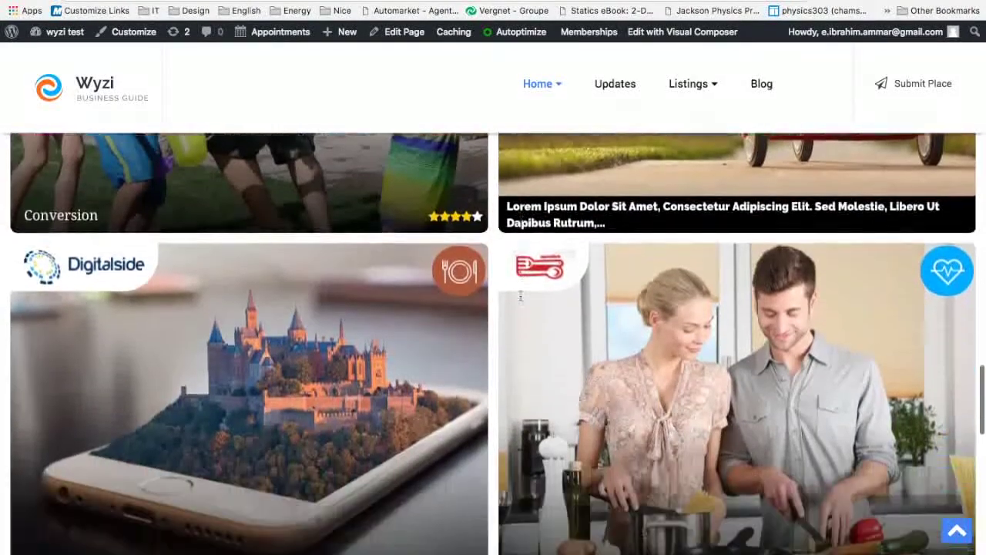
pyautogui.scroll(-2, 520, 294)
pyautogui.scroll(6, 516, 292)
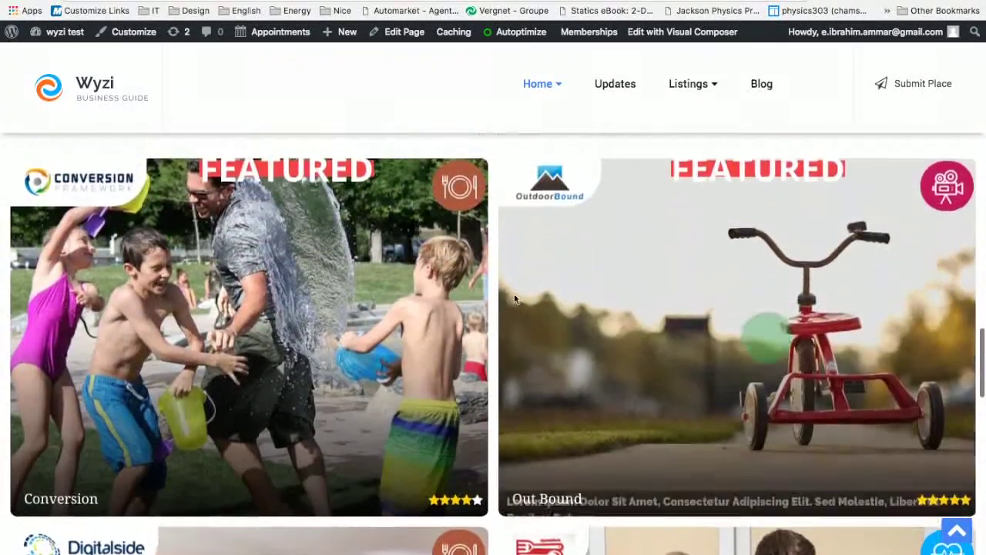
pyautogui.moveTo(344, 32)
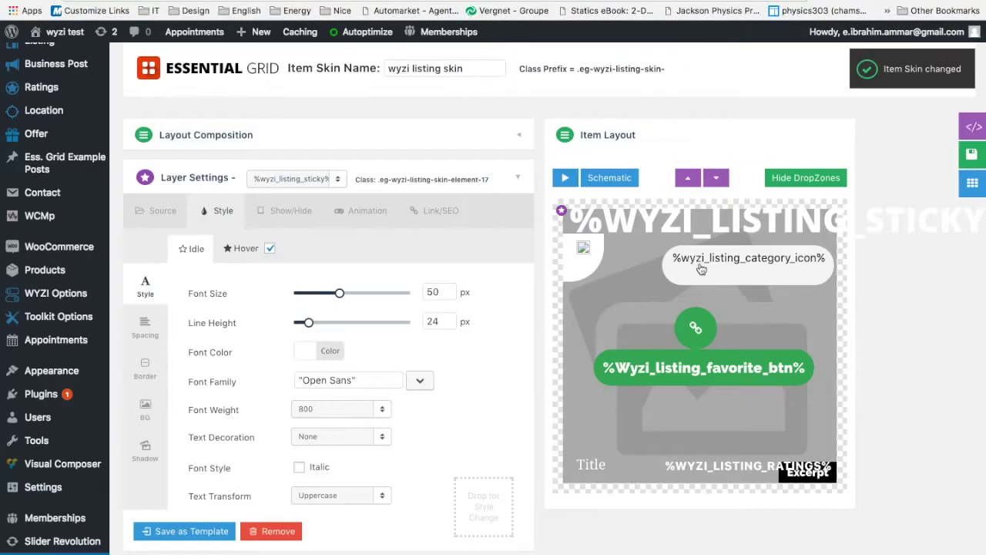
pyautogui.click(684, 220)
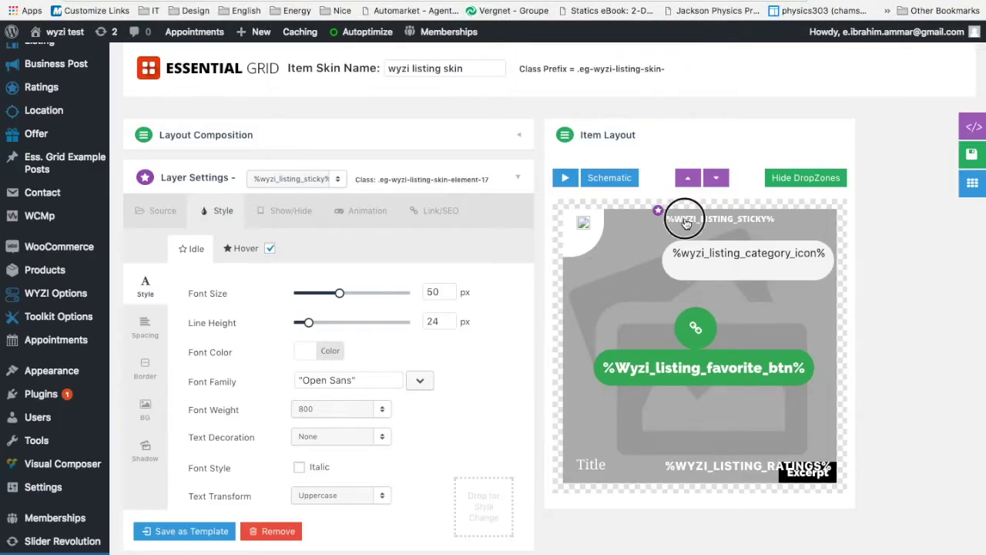
pyautogui.click(279, 222)
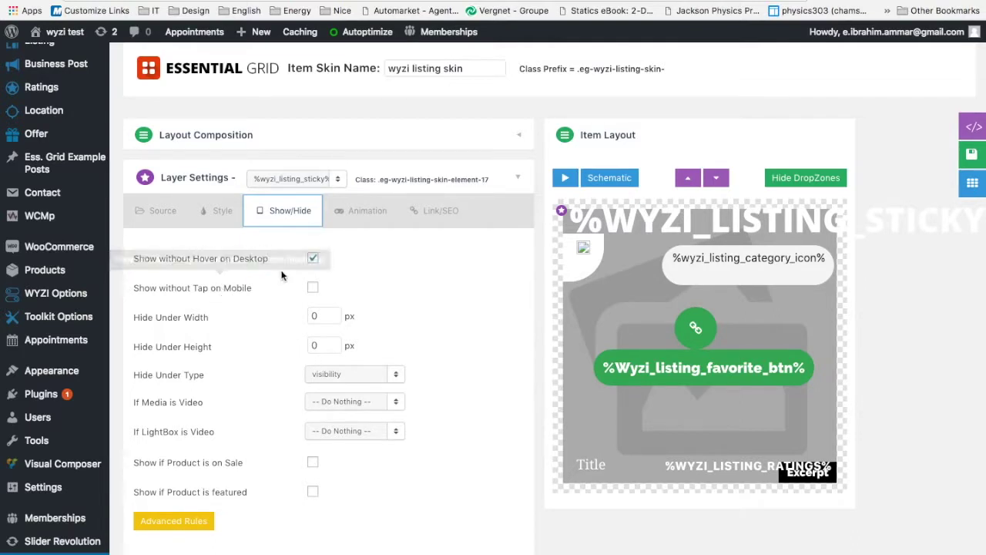
pyautogui.click(362, 215)
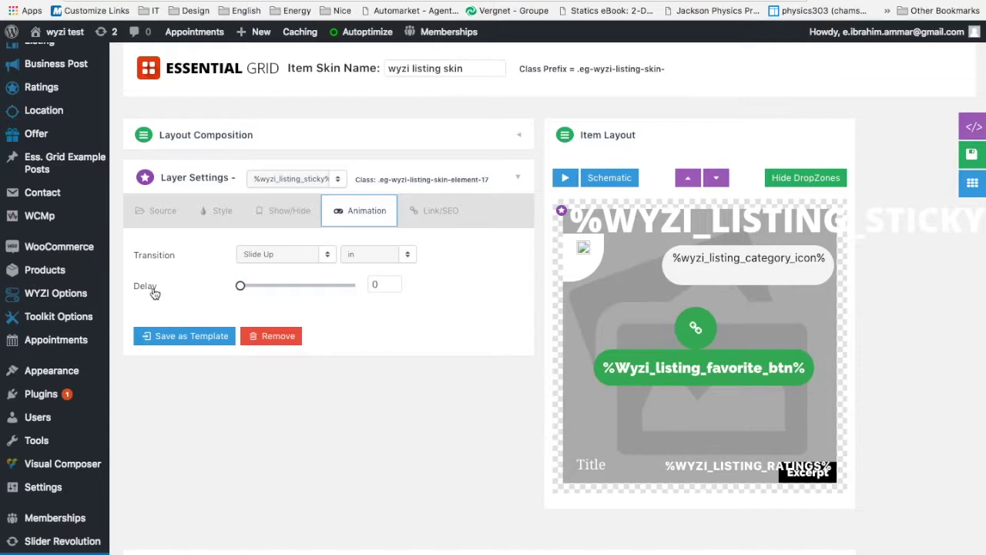
pyautogui.click(164, 213)
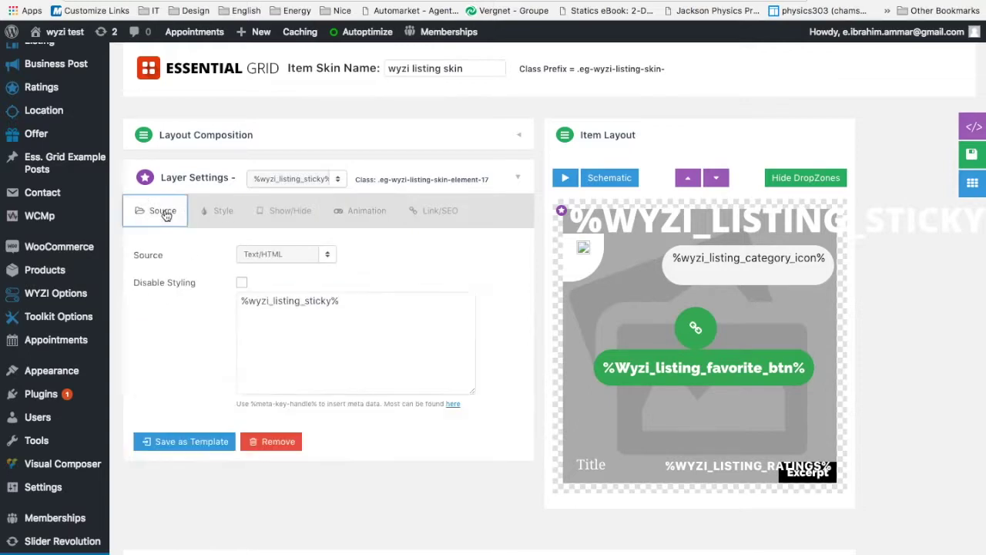
pyautogui.click(219, 214)
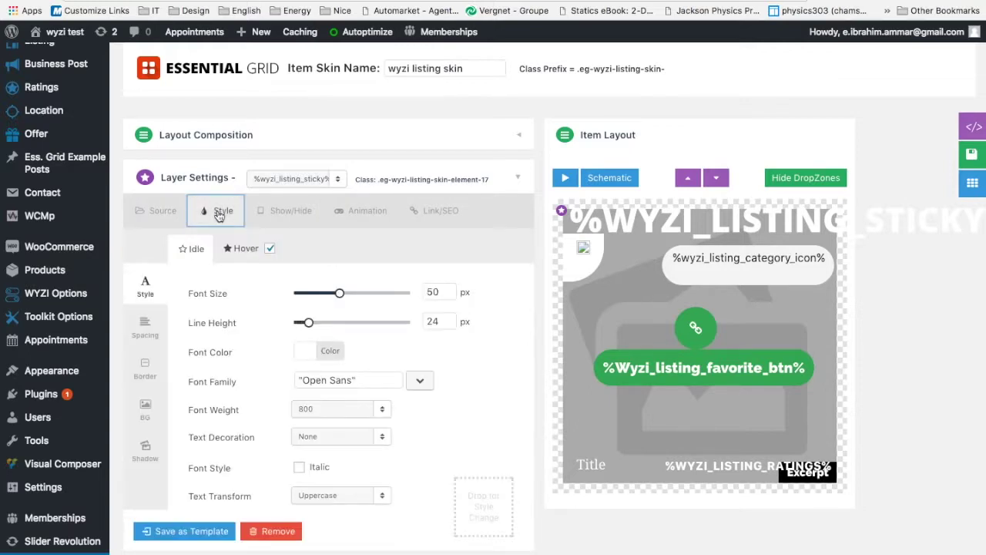
pyautogui.scroll(-2, 231, 248)
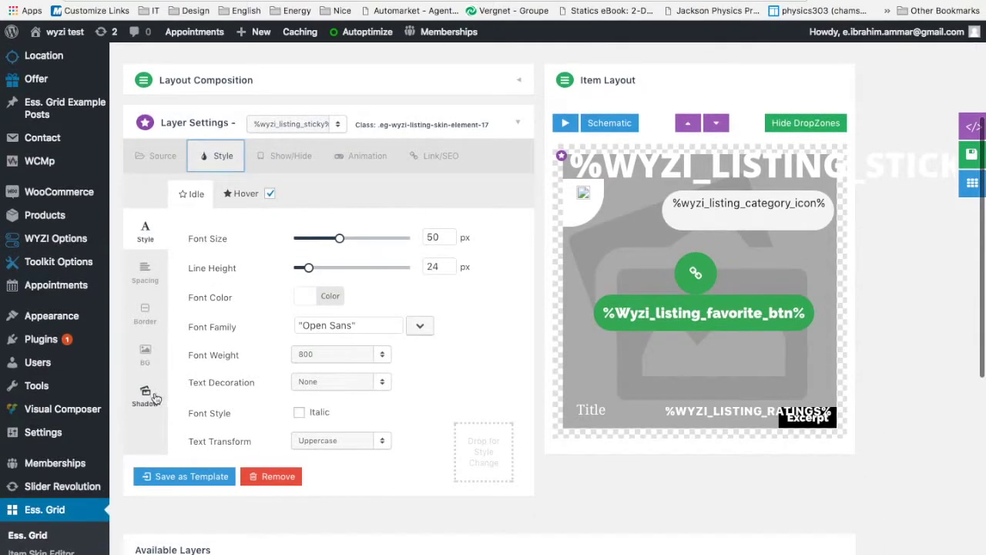
pyautogui.click(428, 168)
pyautogui.click(359, 162)
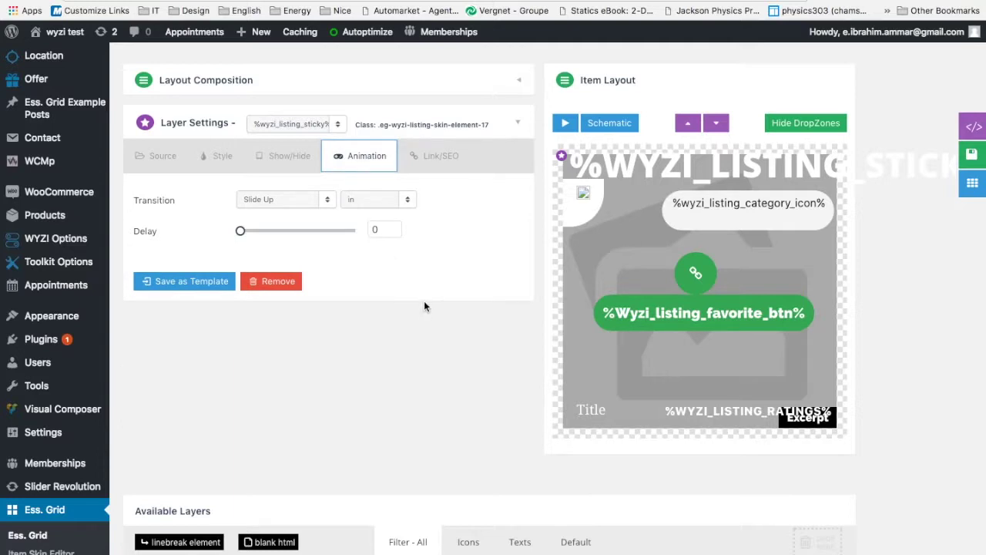
pyautogui.scroll(3, 422, 306)
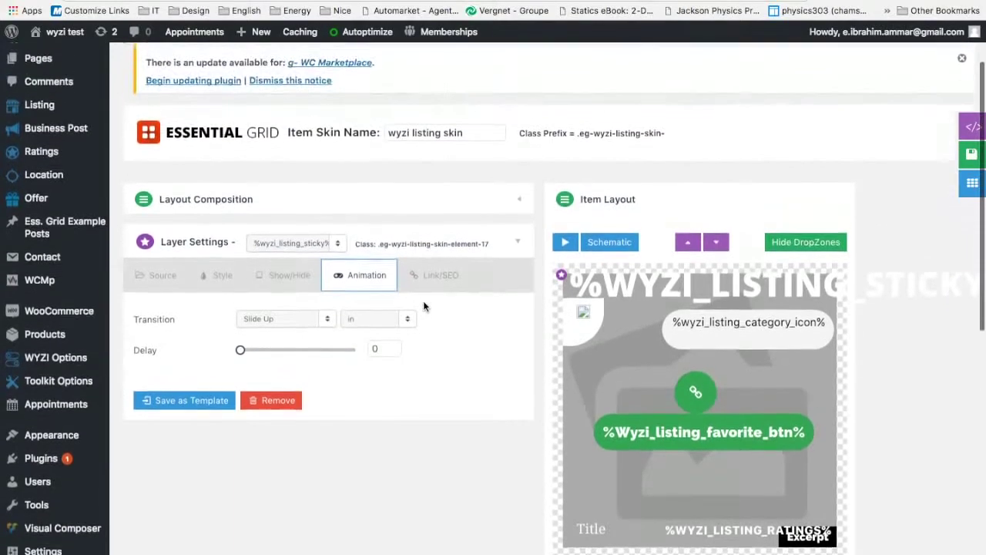
pyautogui.scroll(-2, 423, 303)
pyautogui.click(158, 182)
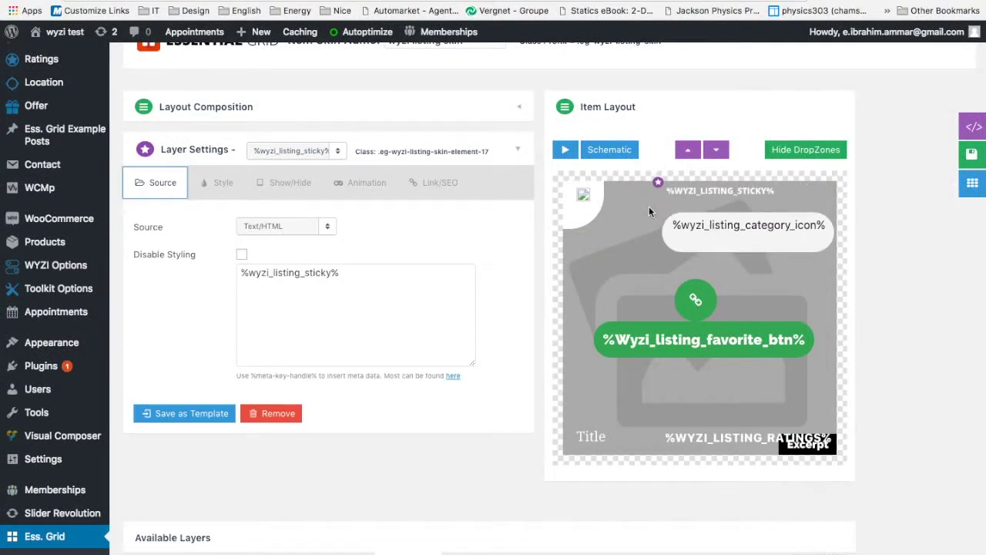